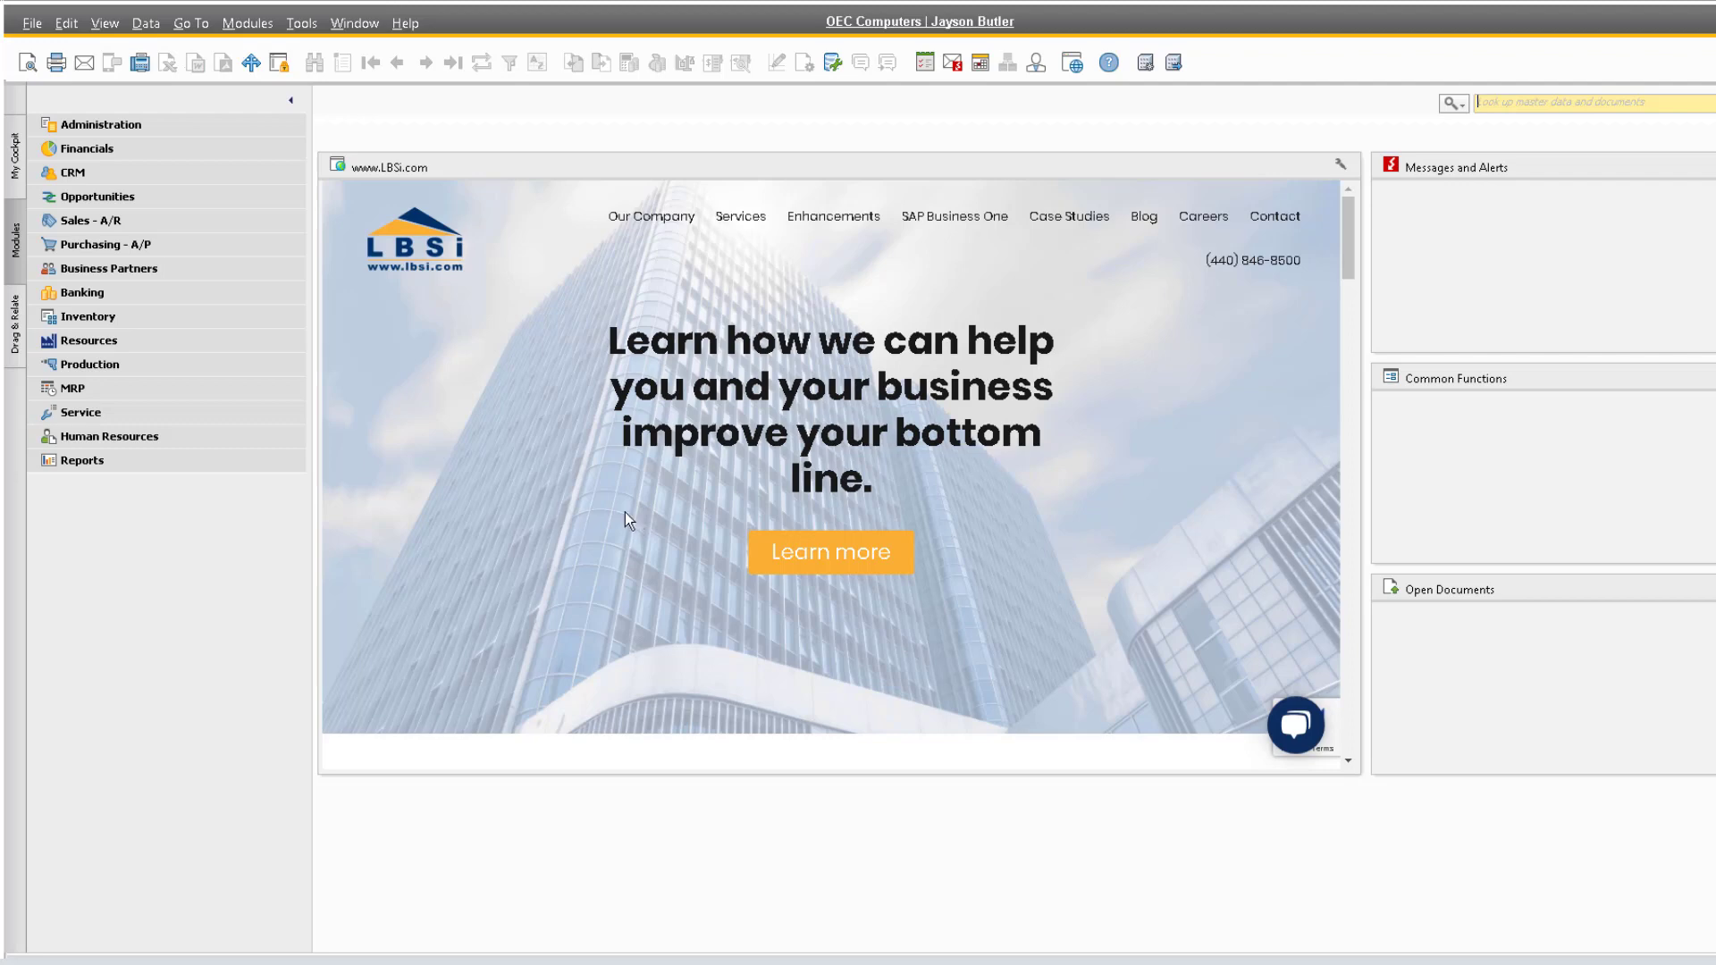
Expand Sales - A/R in the Modules pane to list its sales documents
{"action": "left_click", "coordinate": [169, 220]}
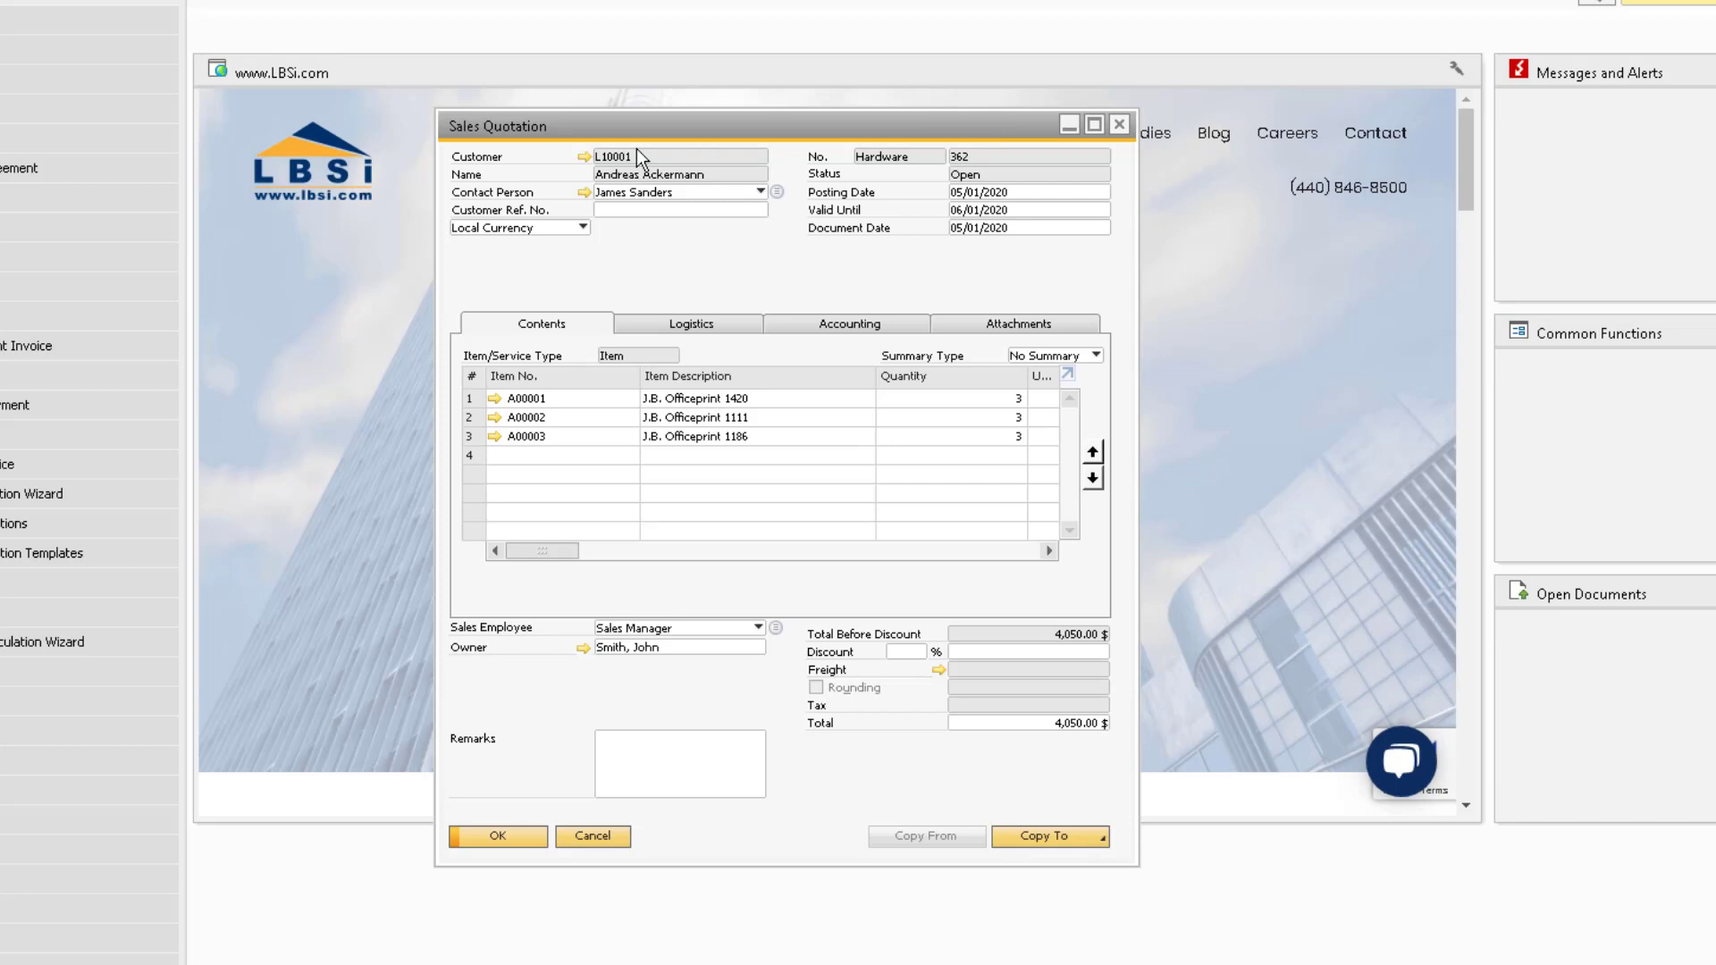
View the Lead master data record for customer L10001 from quotation 362, then close it
{"action": "left_click", "coordinate": [583, 157]}
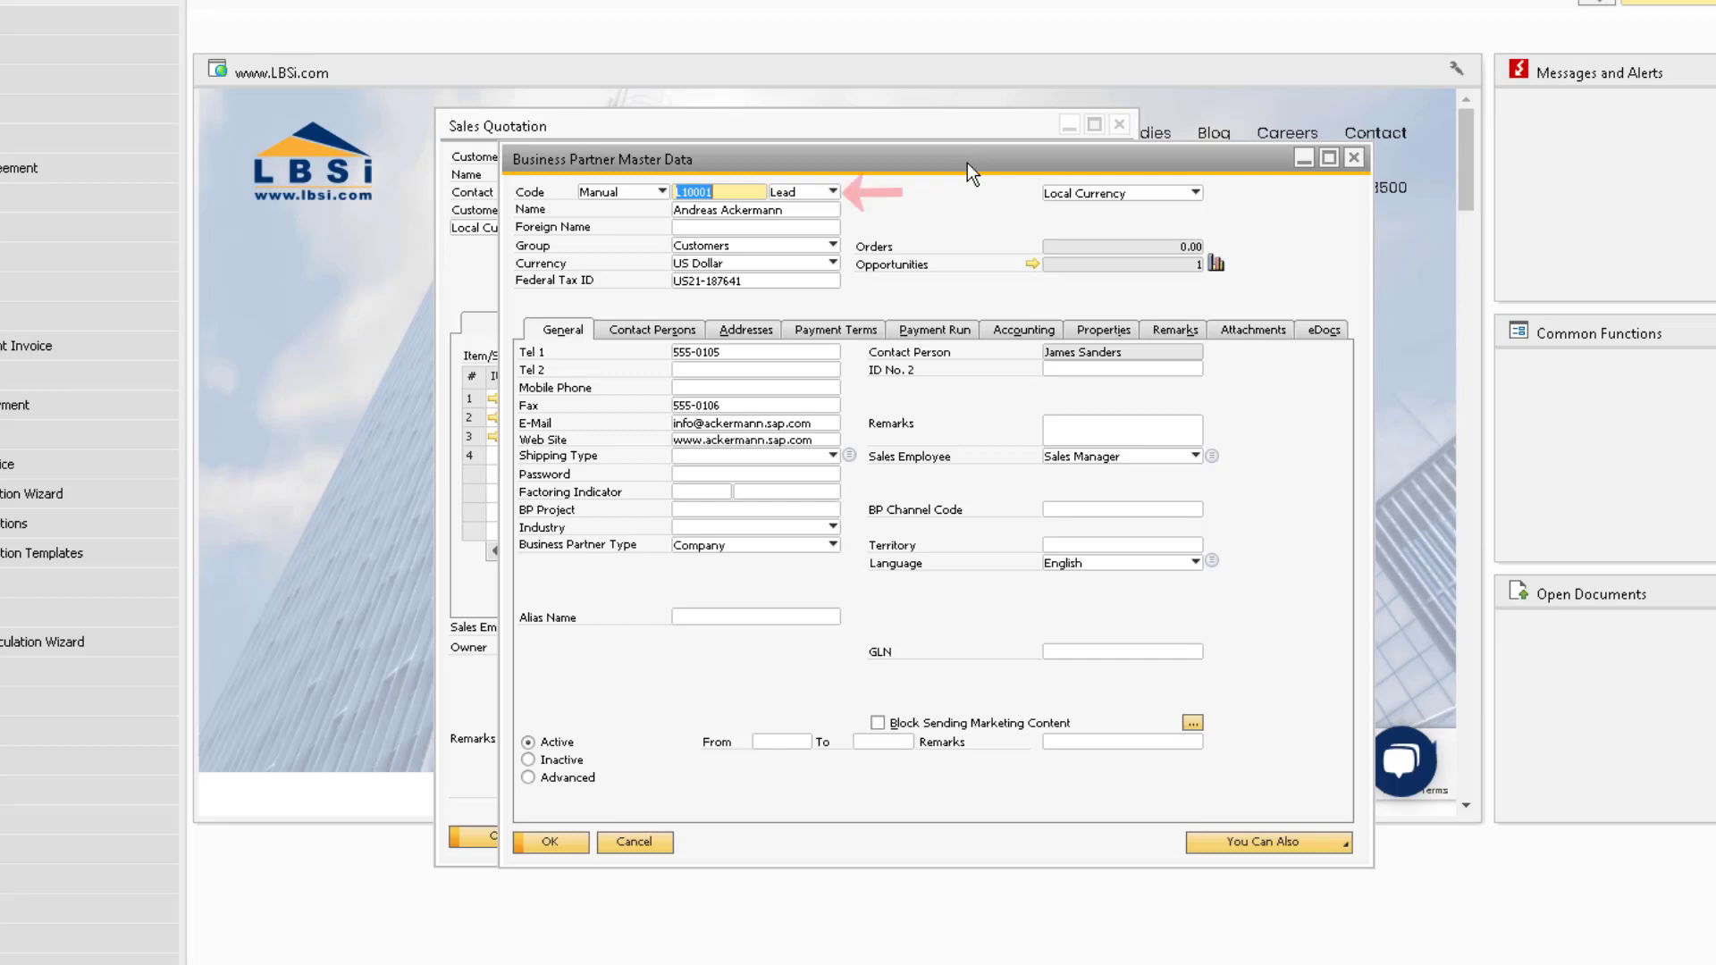
{"action": "left_click", "coordinate": [1353, 158]}
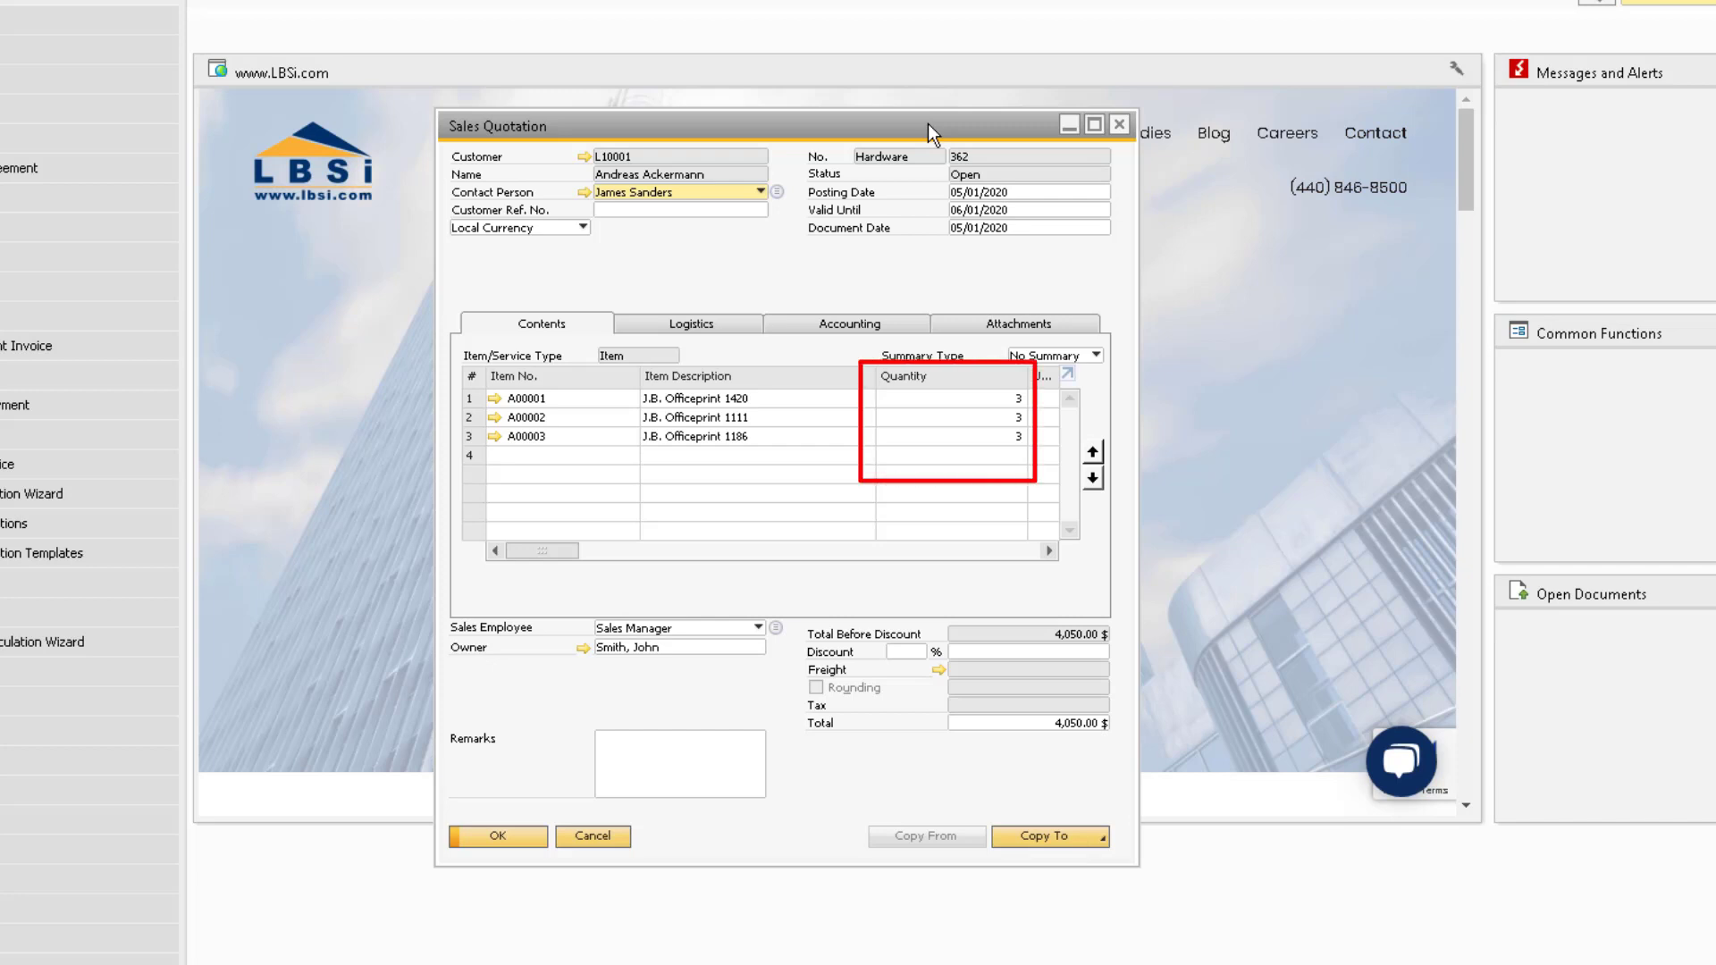
Give lines 1 and 2 a 2% discount, add a 5% document discount, and update quotation 362
{"action": "left_click_drag", "start_coordinate": [550, 551], "coordinate": [615, 559]}
{"action": "left_click", "coordinate": [881, 398]}
{"action": "type", "text": "2"}
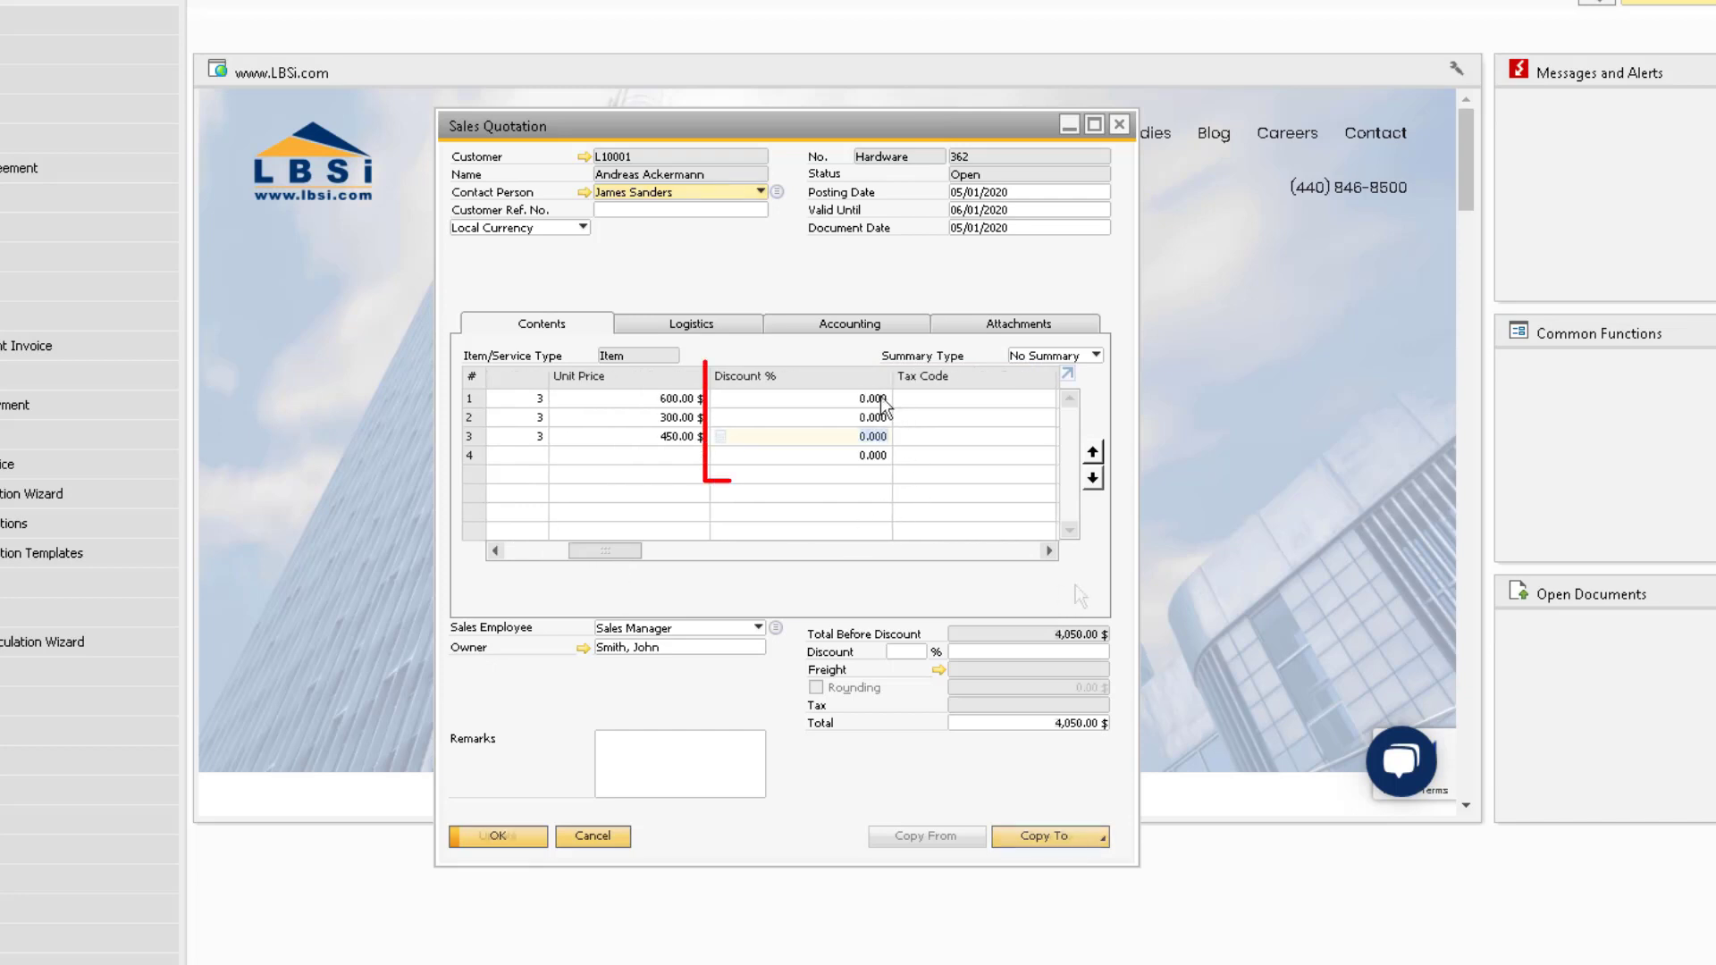
{"action": "key", "text": "Down"}
{"action": "type", "text": "2"}
{"action": "key", "text": "Down"}
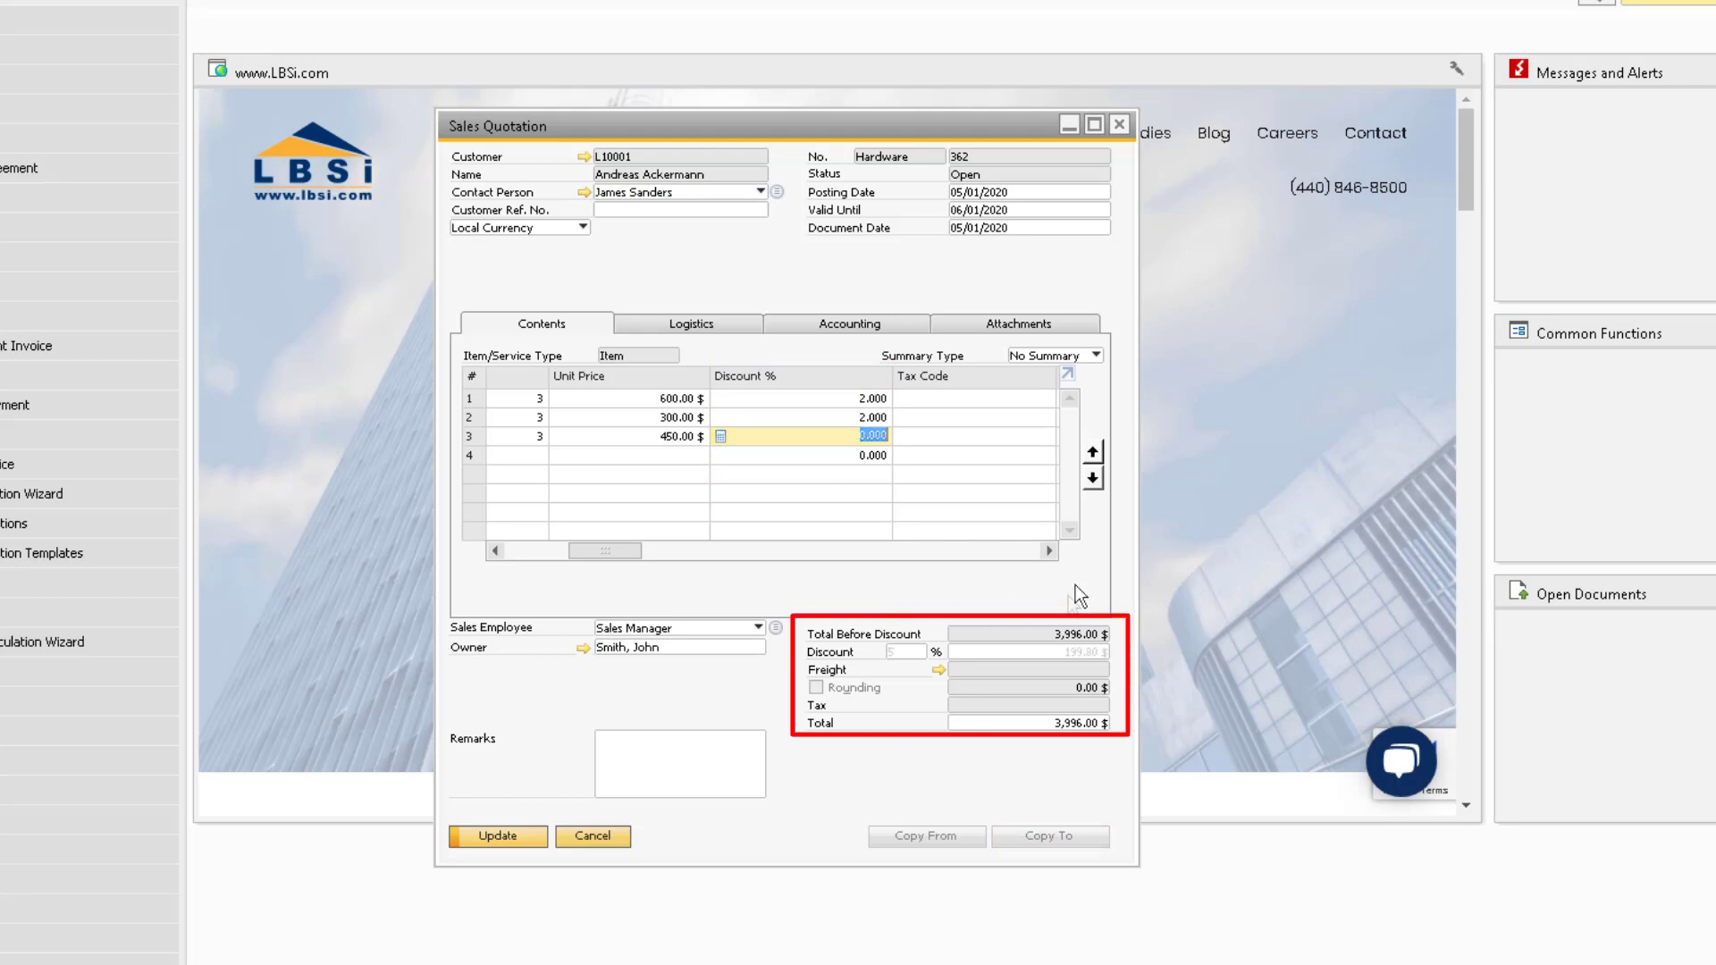
{"action": "type", "text": "5"}
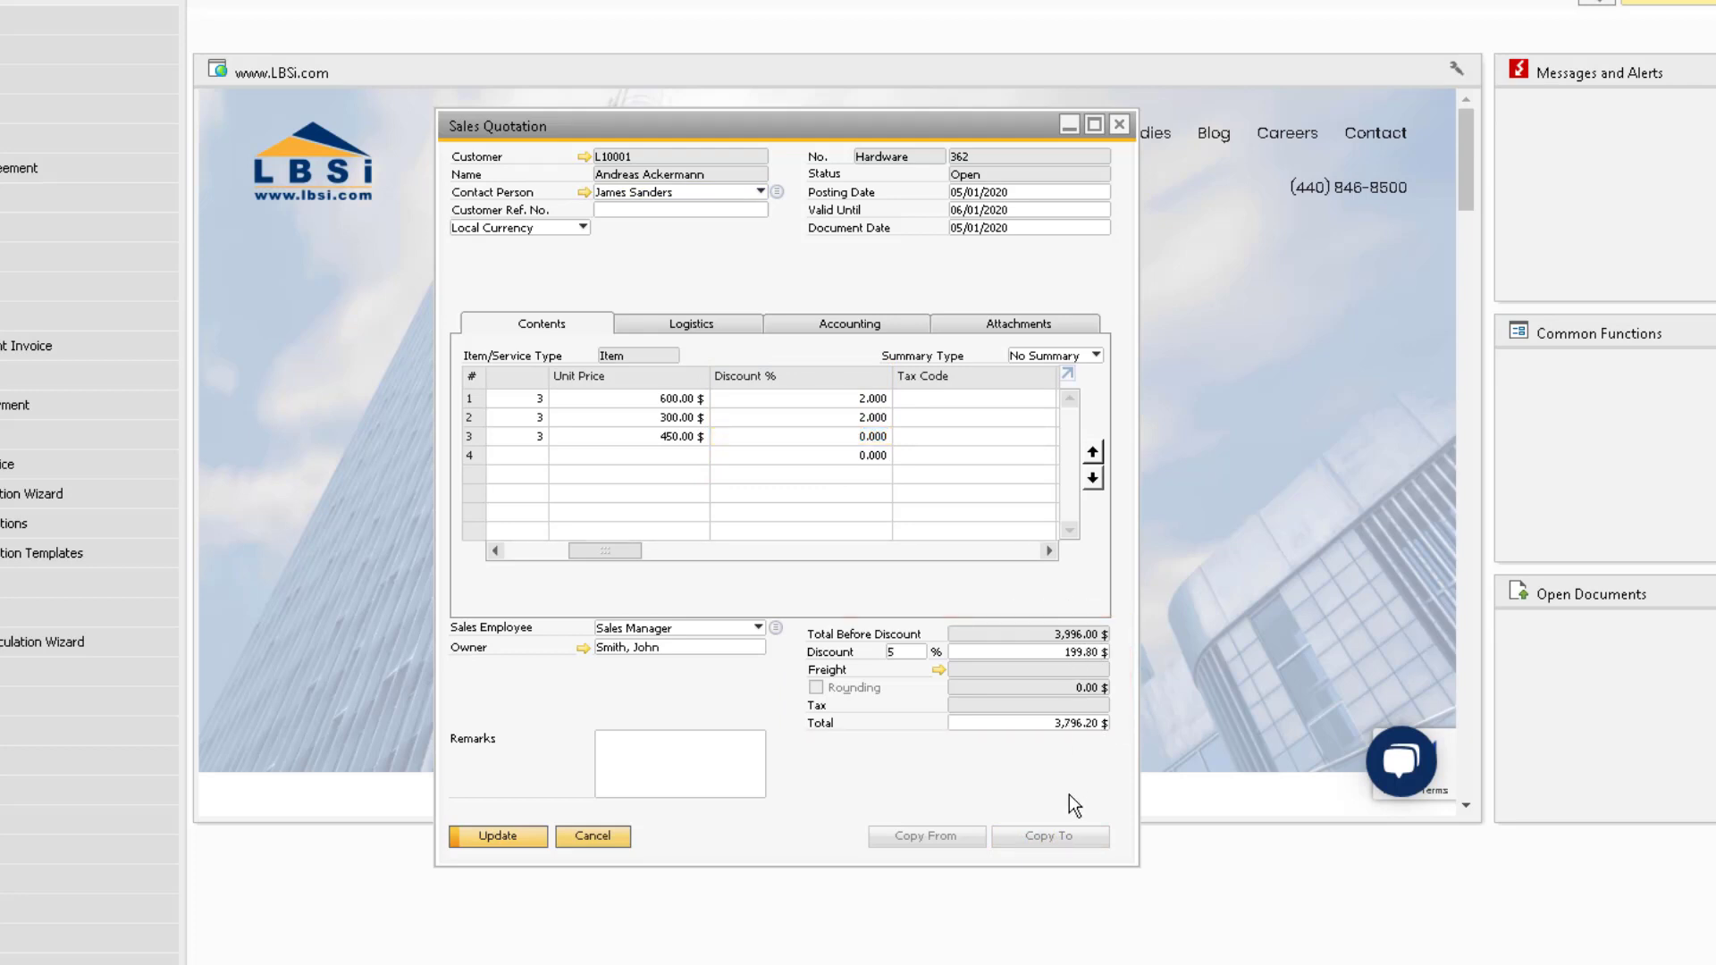
{"action": "key", "text": "Return"}
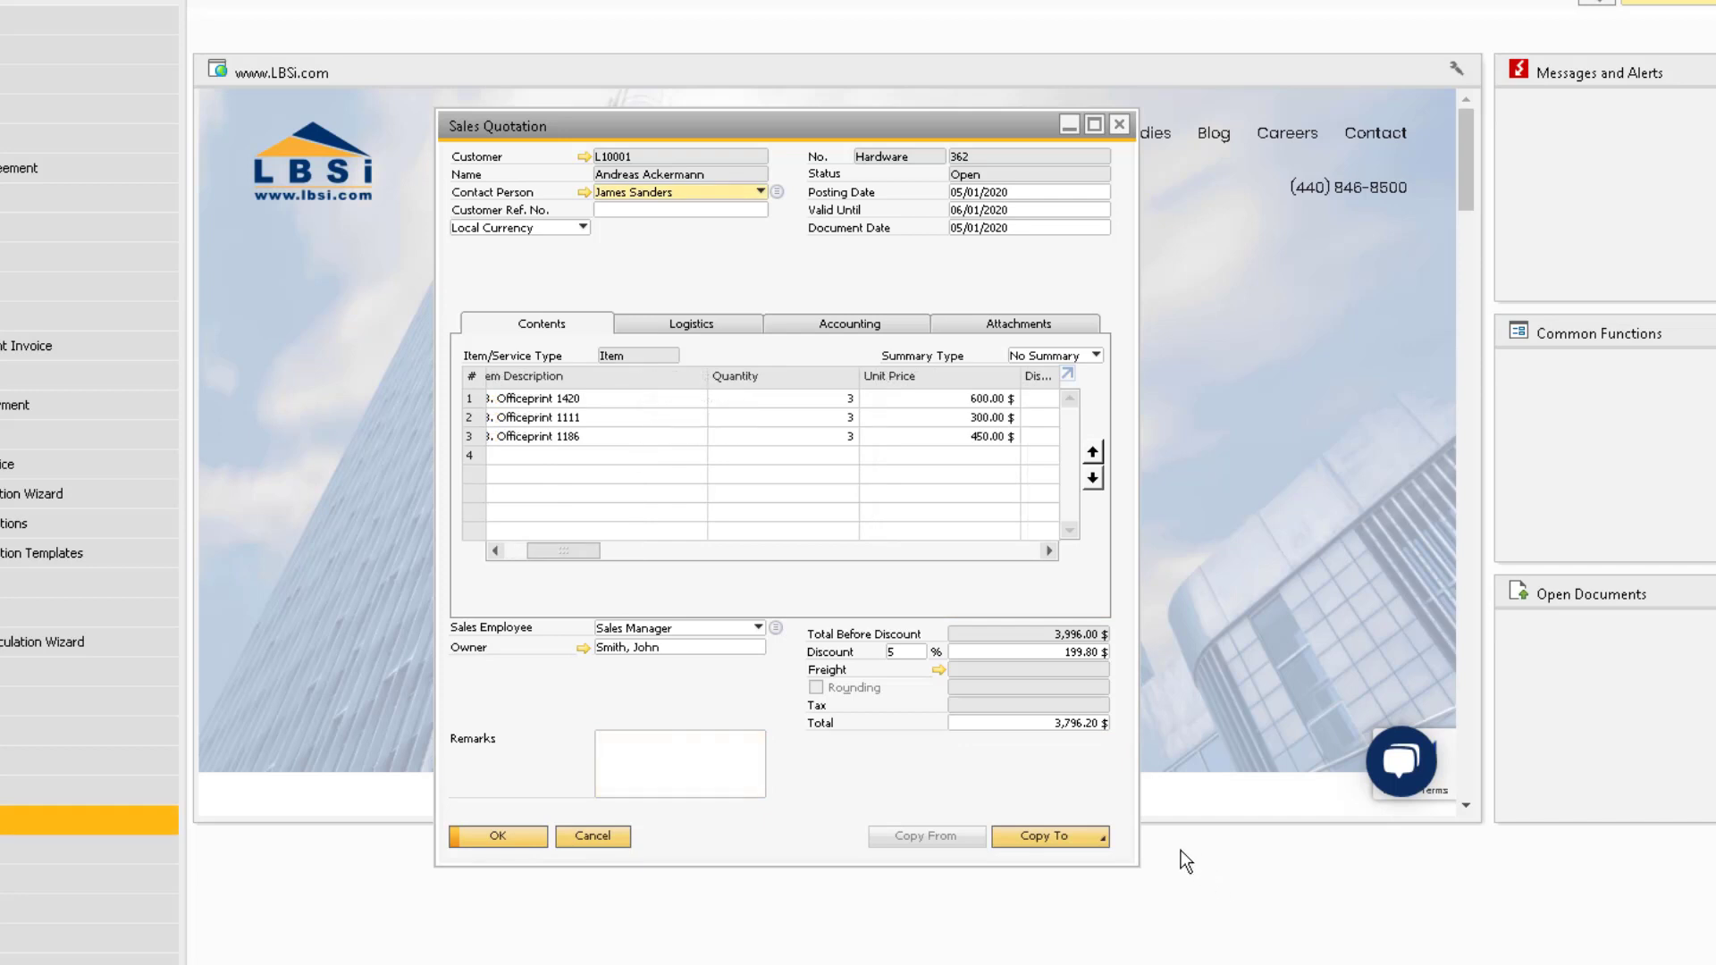
Copy the quotation into a sales order and delete the A00003 line
{"action": "left_click", "coordinate": [1099, 838]}
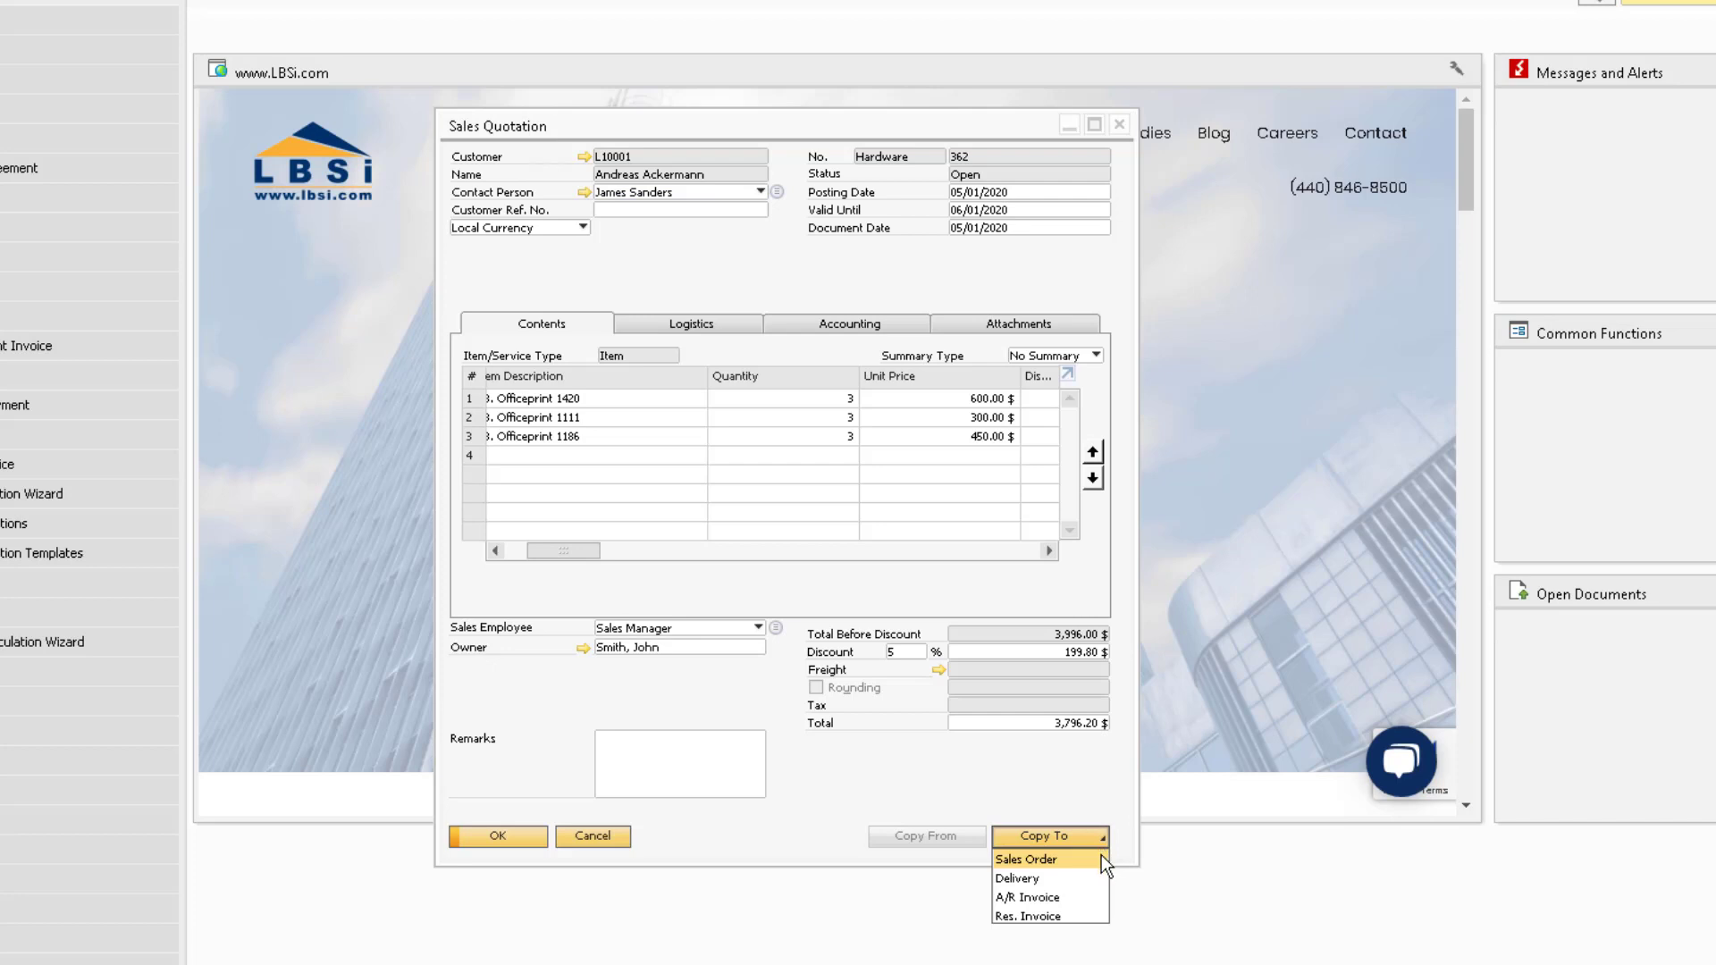
{"action": "left_click", "coordinate": [1101, 856]}
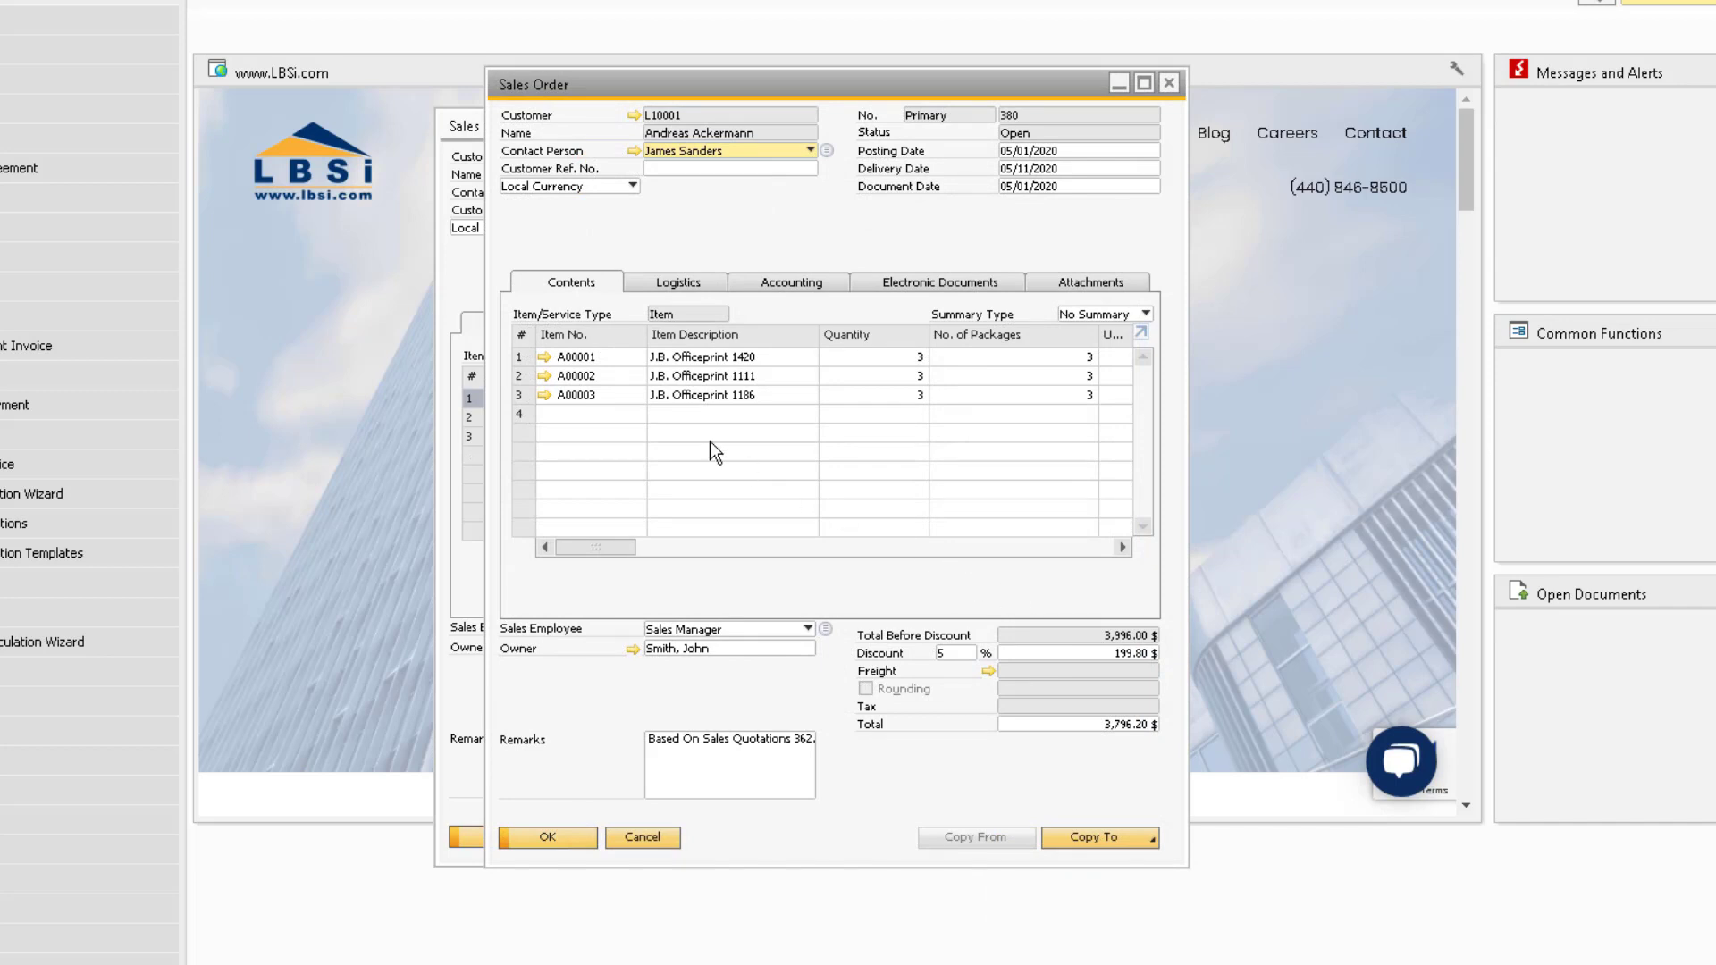
{"action": "right_click", "coordinate": [524, 396]}
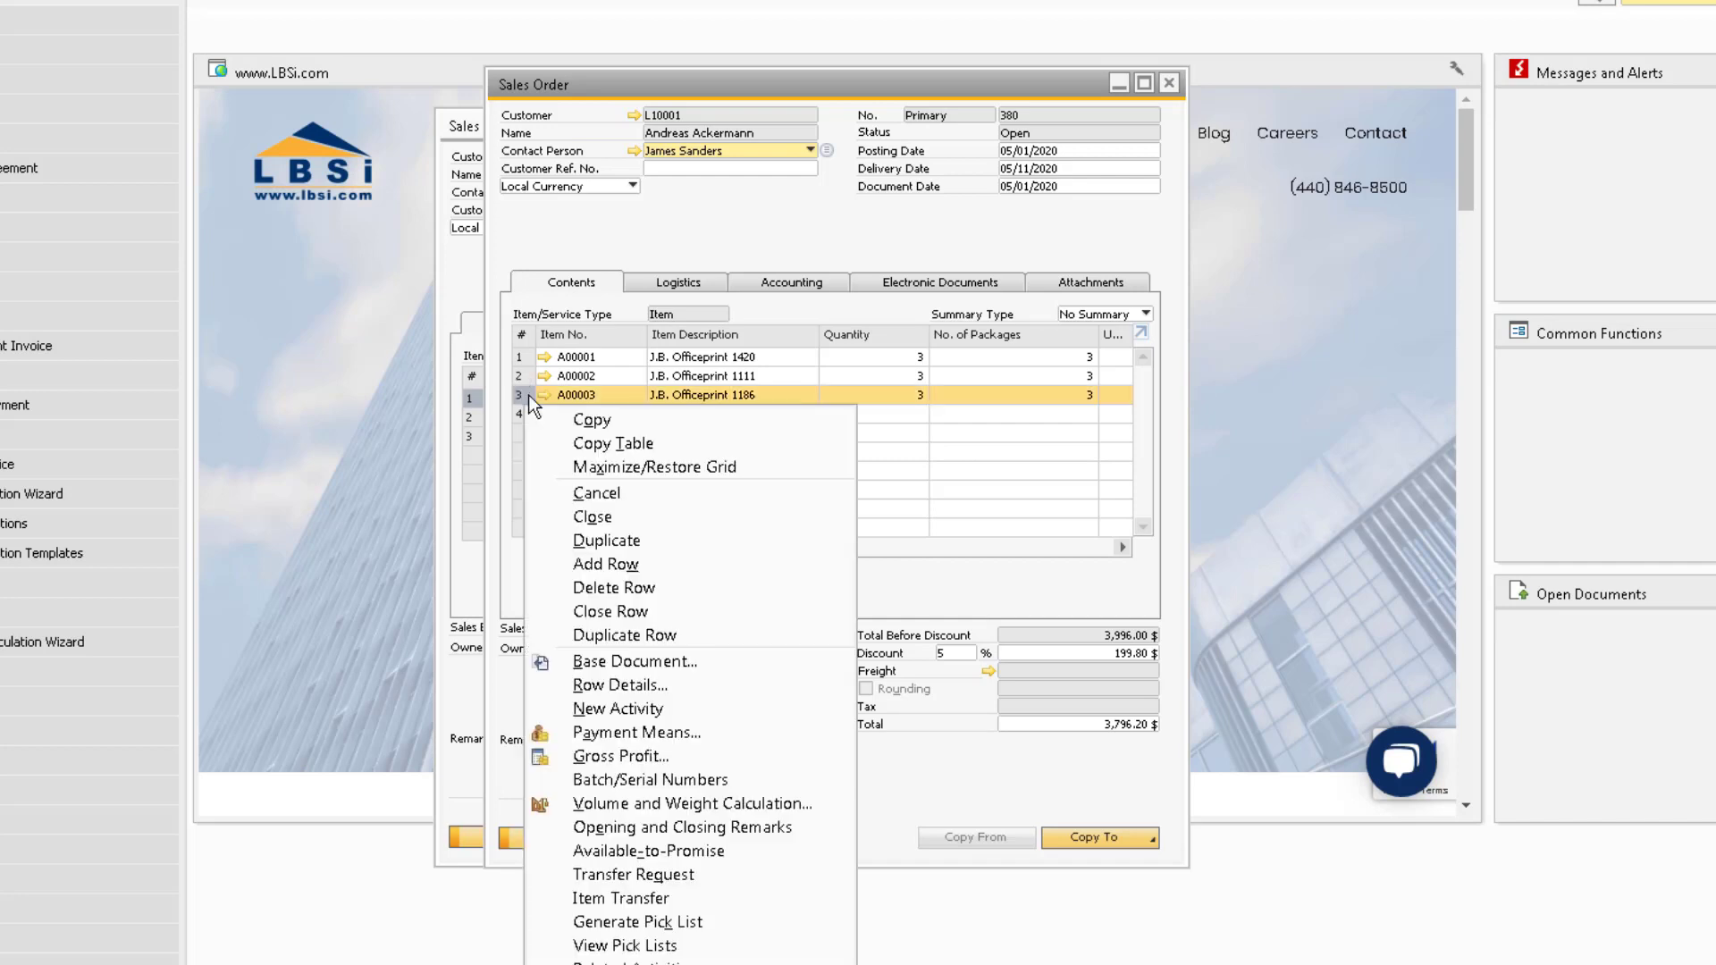
{"action": "left_click", "coordinate": [675, 587]}
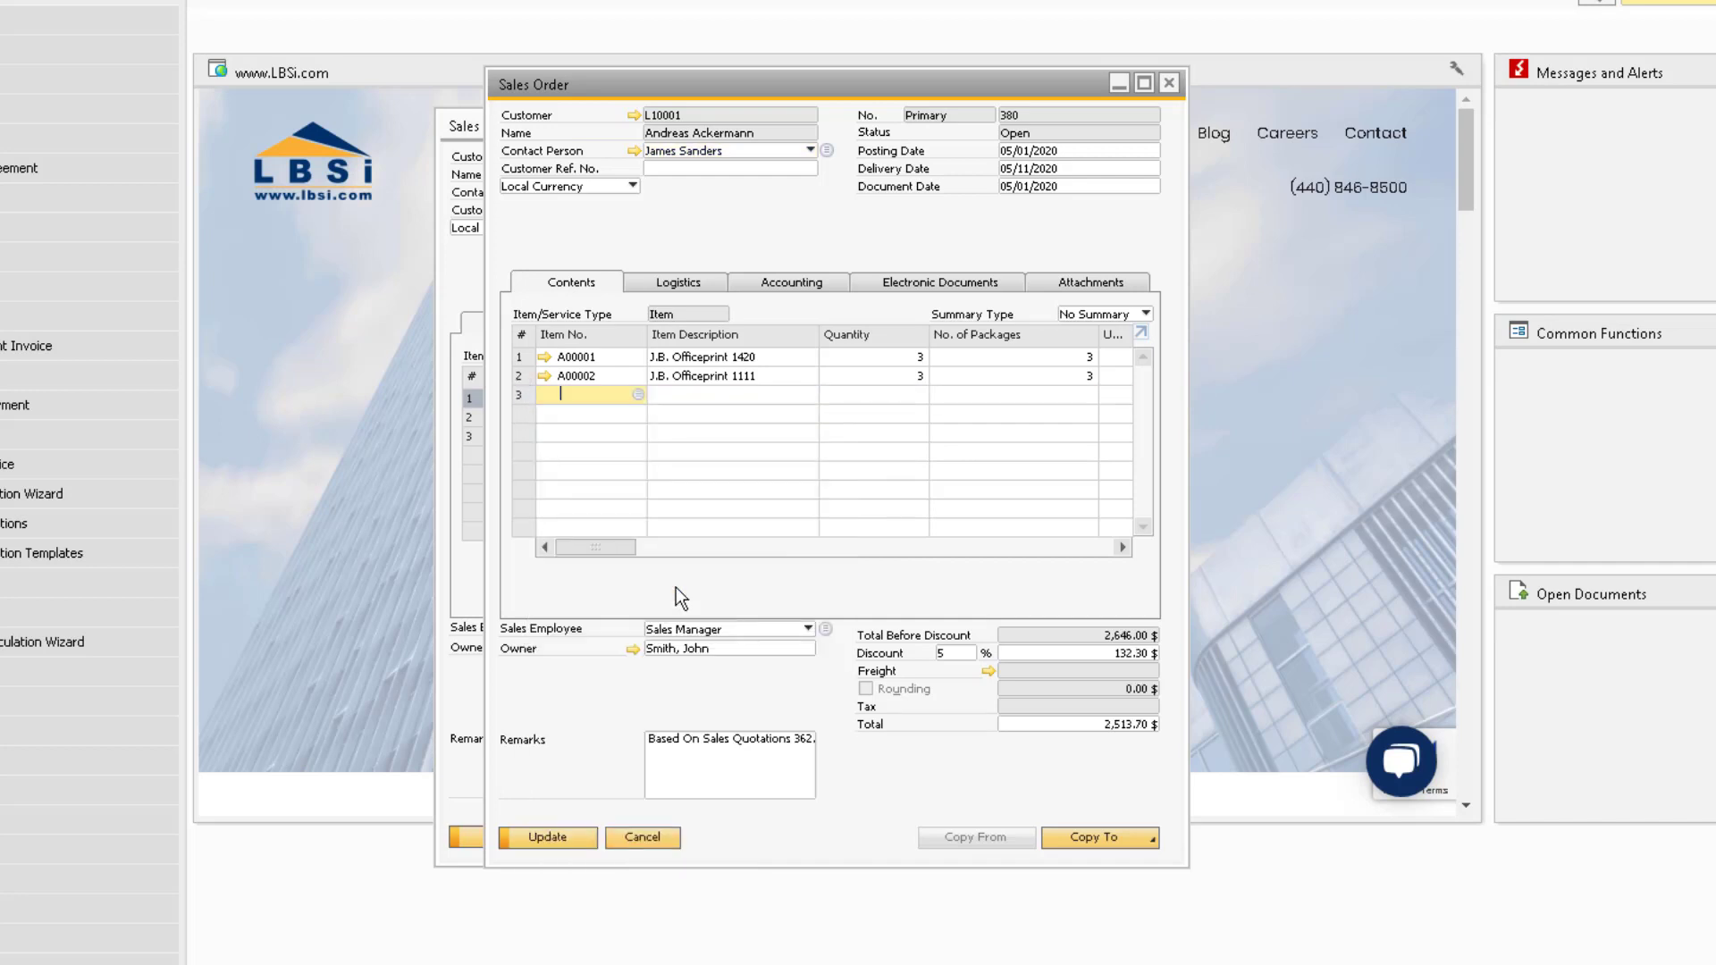
Set both remaining lines to quantity 2, remove the 5% document discount, and save the order
{"action": "left_click", "coordinate": [915, 357]}
{"action": "type", "text": "2"}
{"action": "key", "text": "Down"}
{"action": "type", "text": "2"}
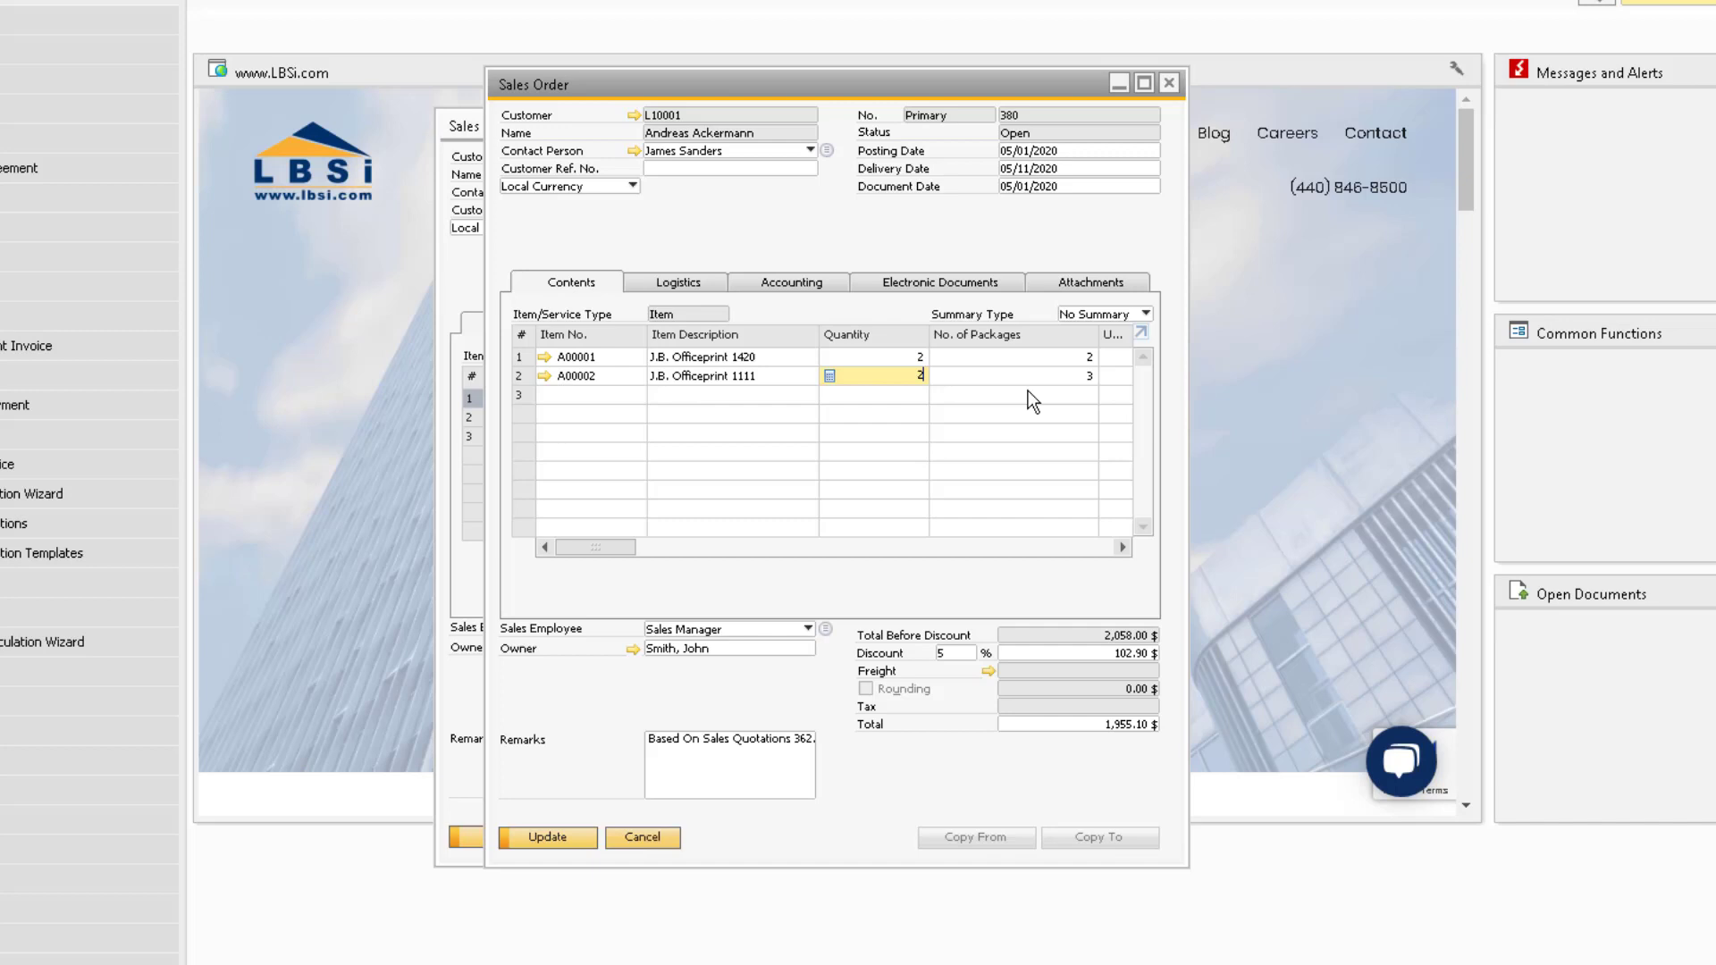
{"action": "key", "text": "Down"}
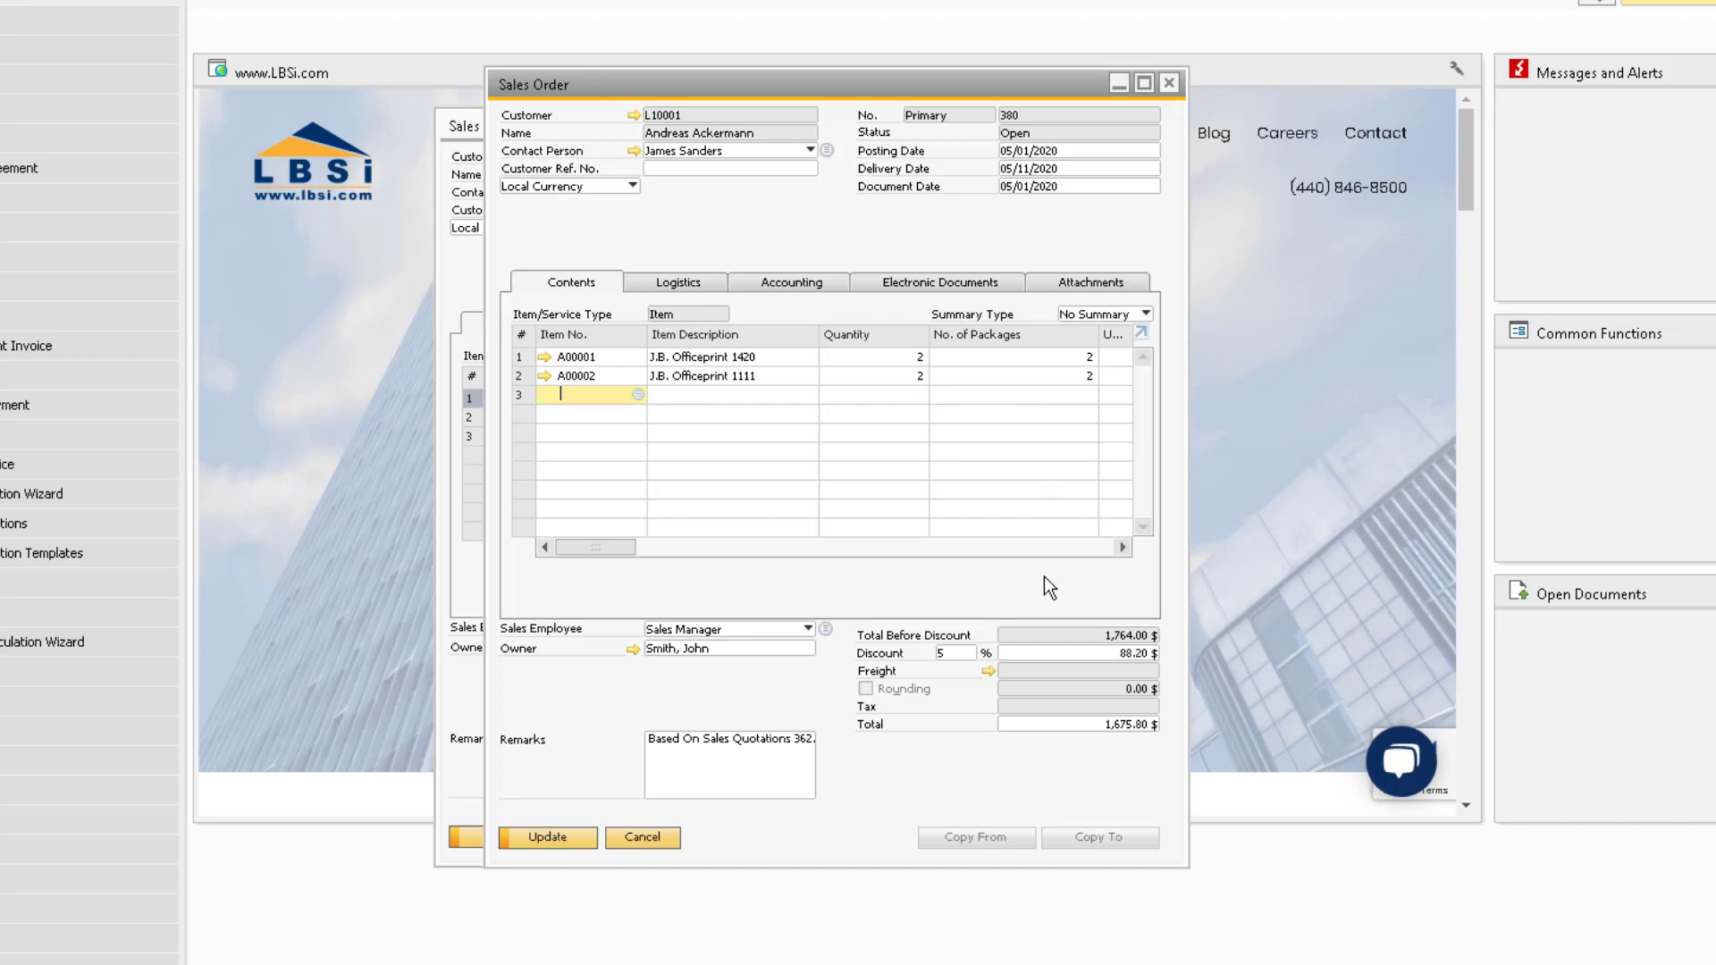
{"action": "left_click", "coordinate": [957, 653]}
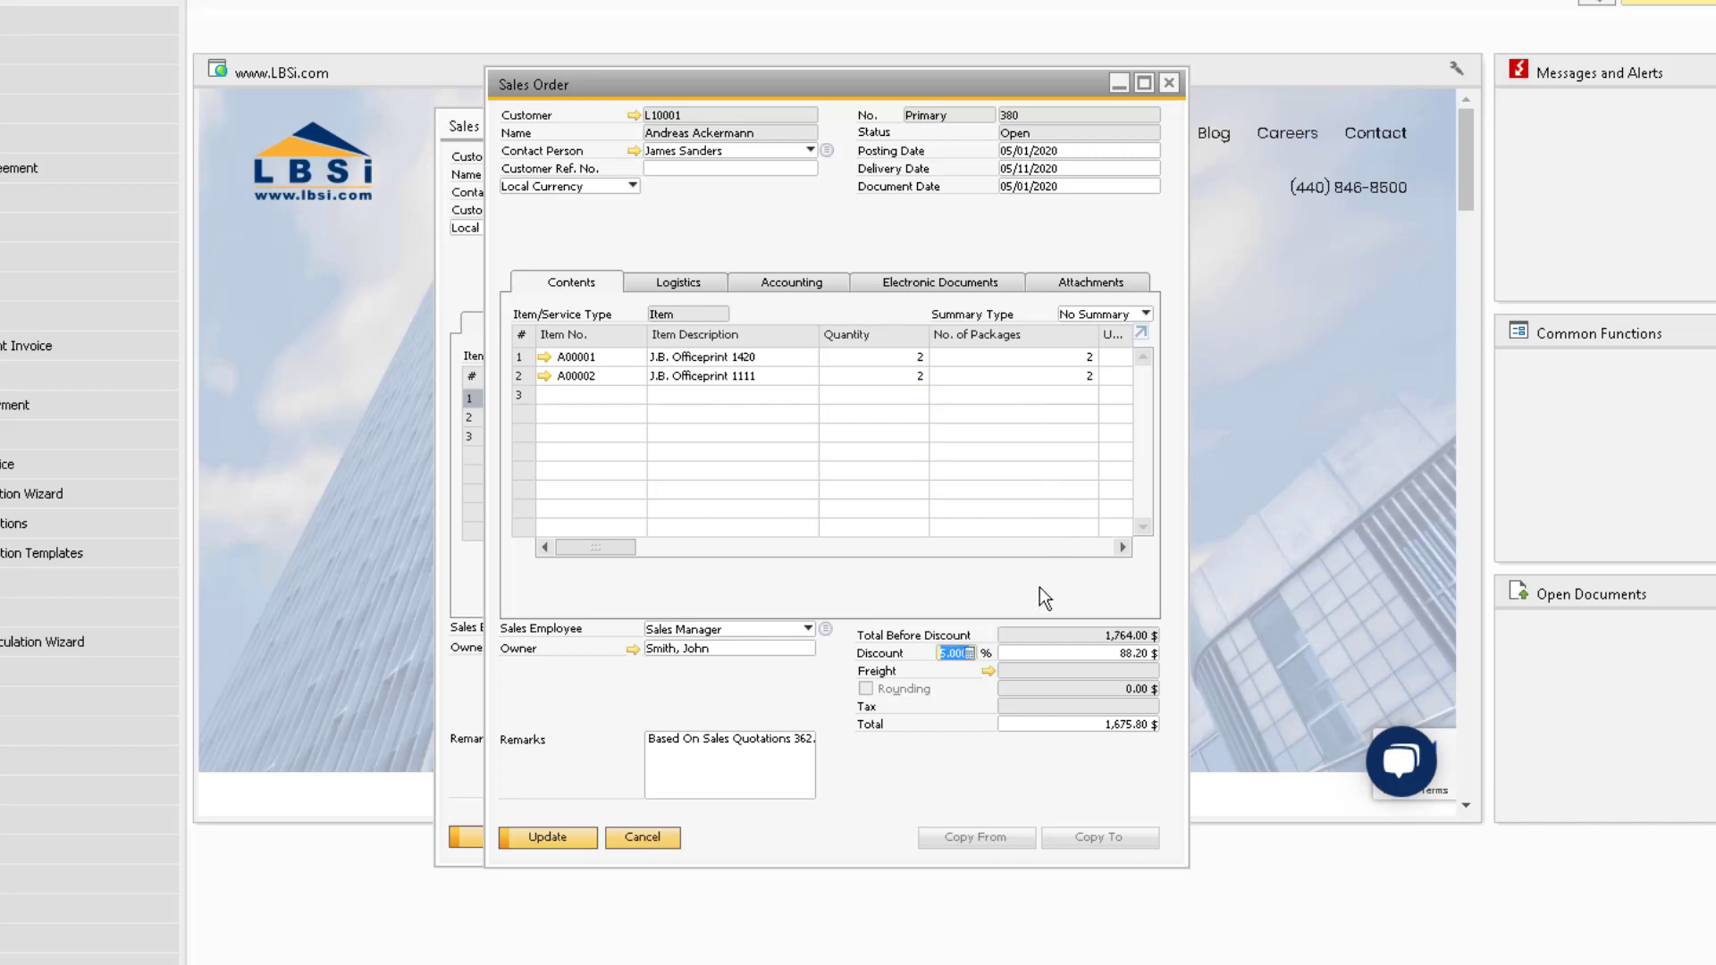
{"action": "key", "text": "BackSpace"}
{"action": "key", "text": "Tab"}
{"action": "left_click", "coordinate": [577, 837]}
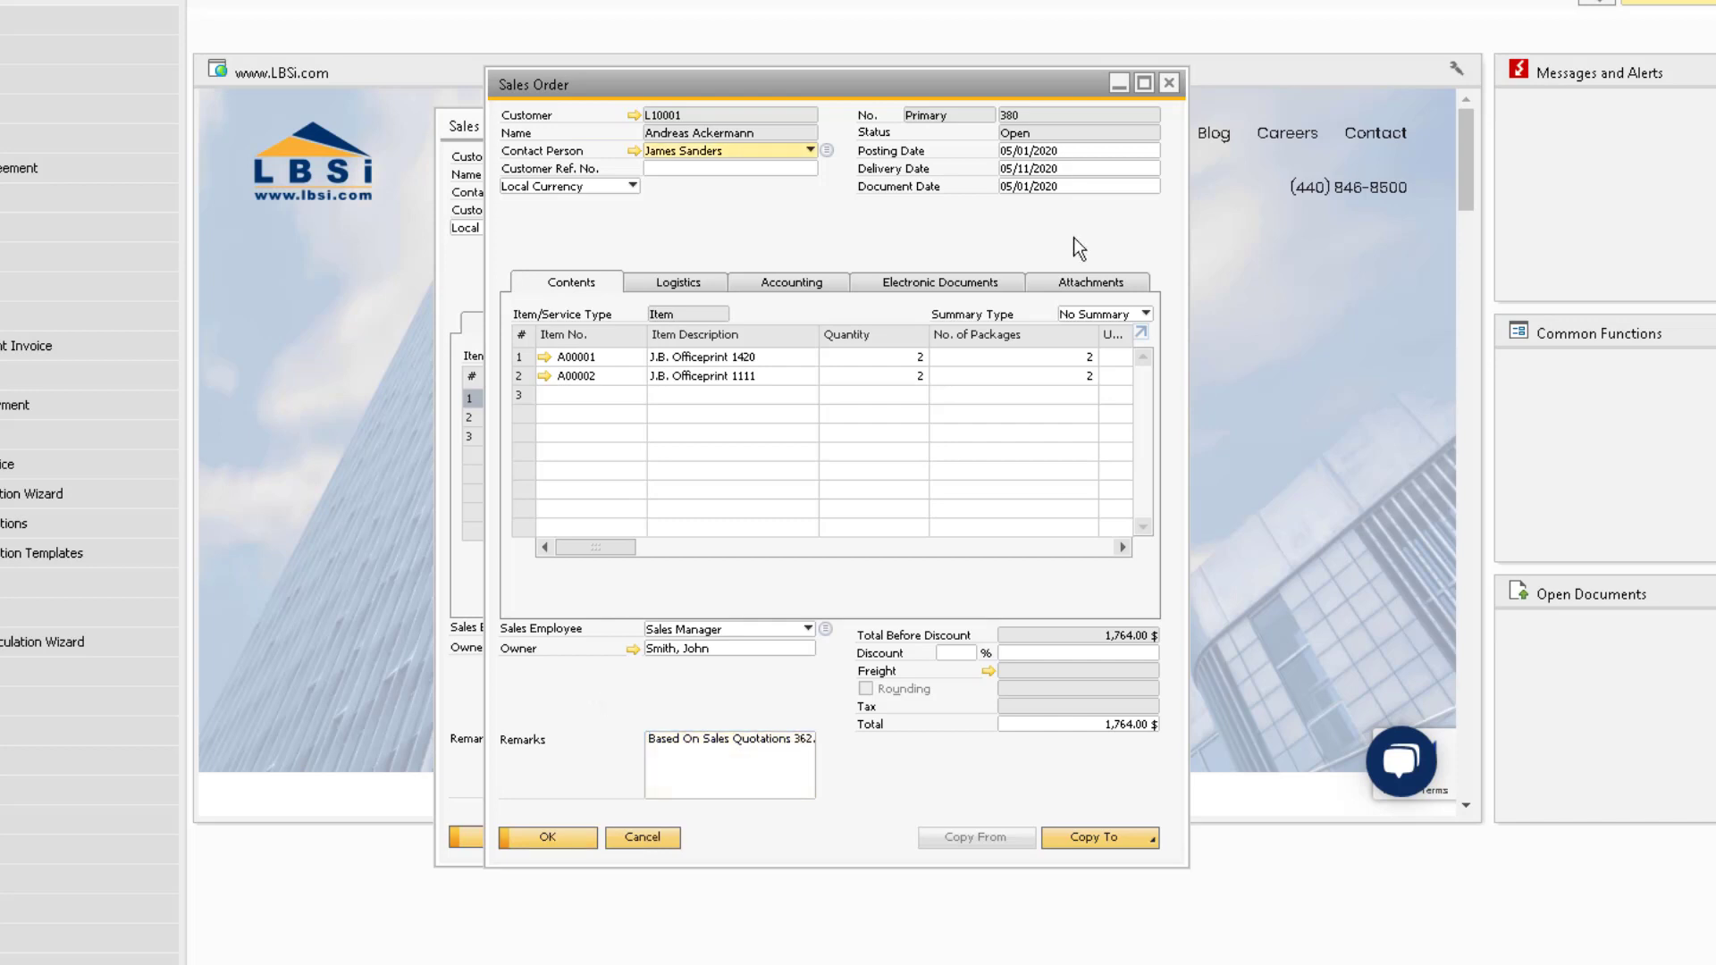
Change business partner L10001's type from Lead to Customer and save the record
{"action": "left_click", "coordinate": [632, 116]}
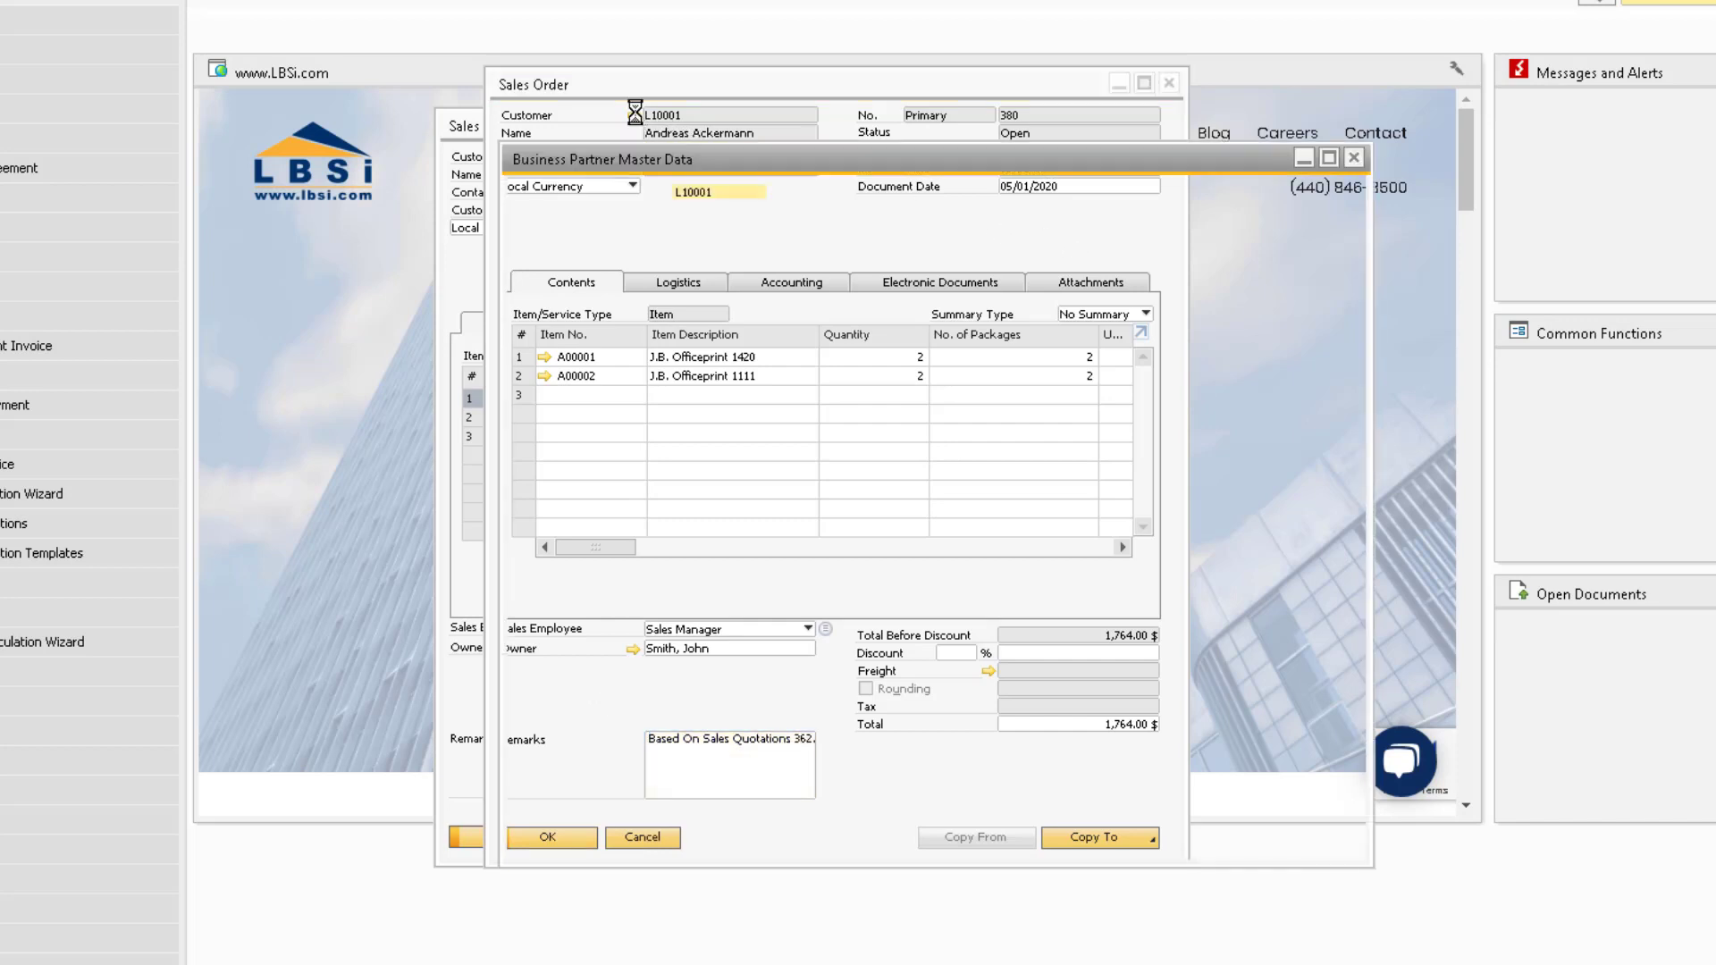
{"action": "left_click", "coordinate": [832, 191]}
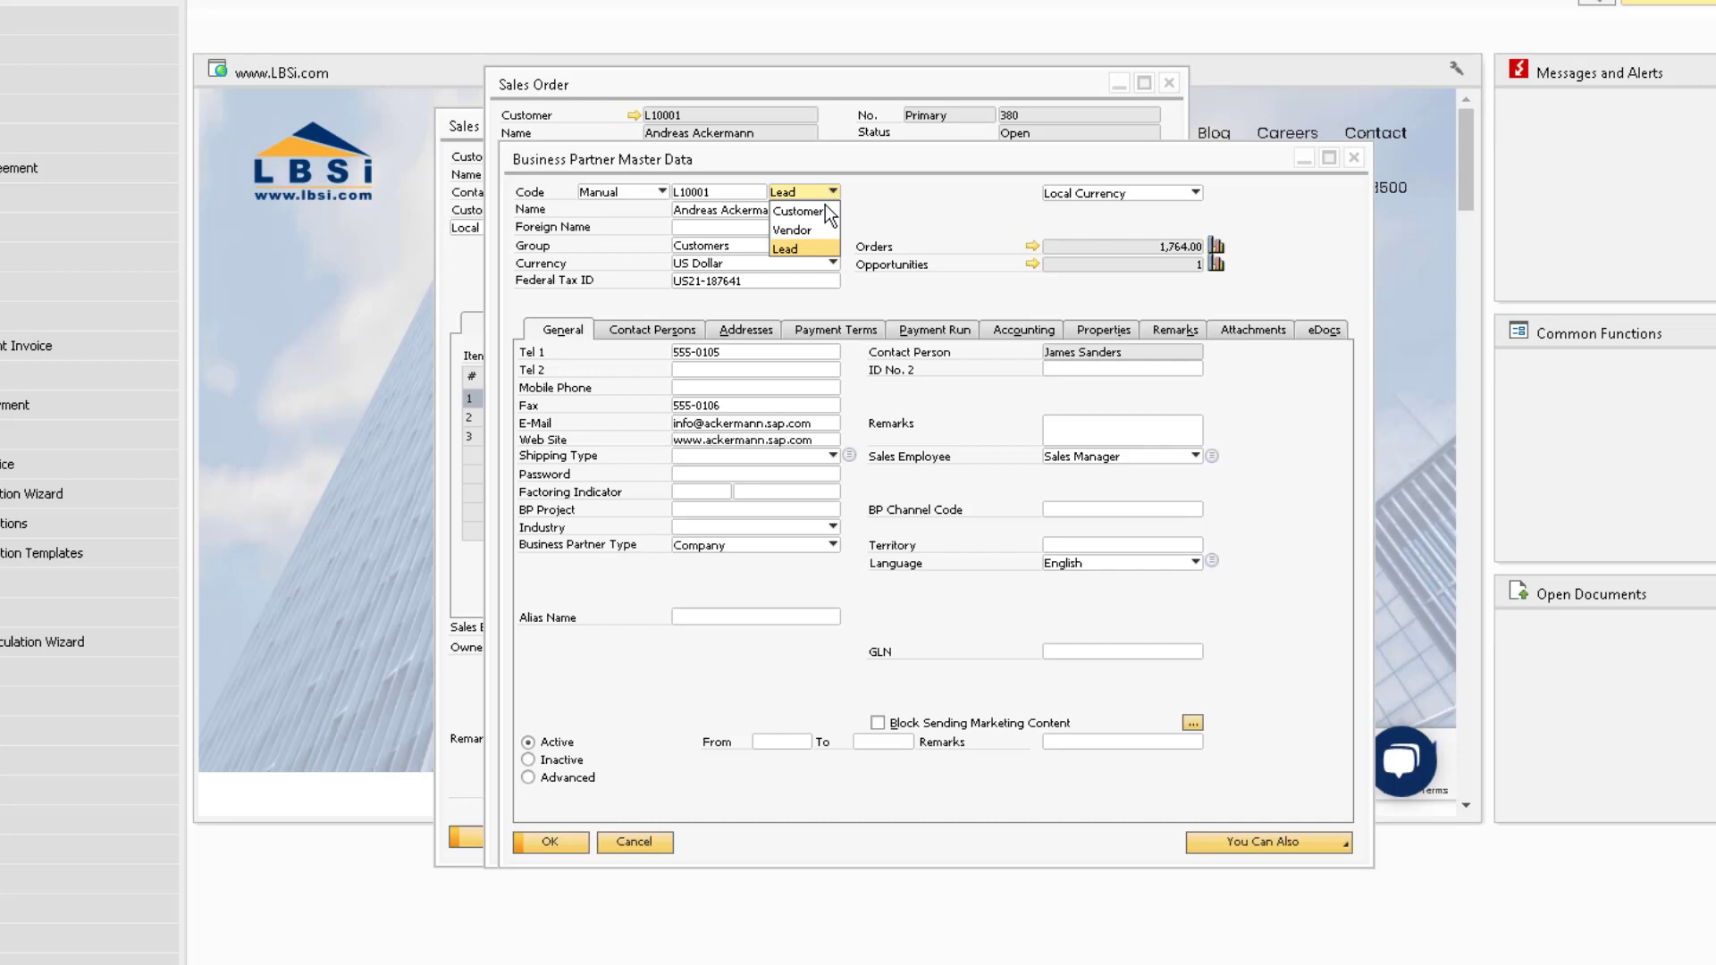
{"action": "left_click", "coordinate": [824, 211]}
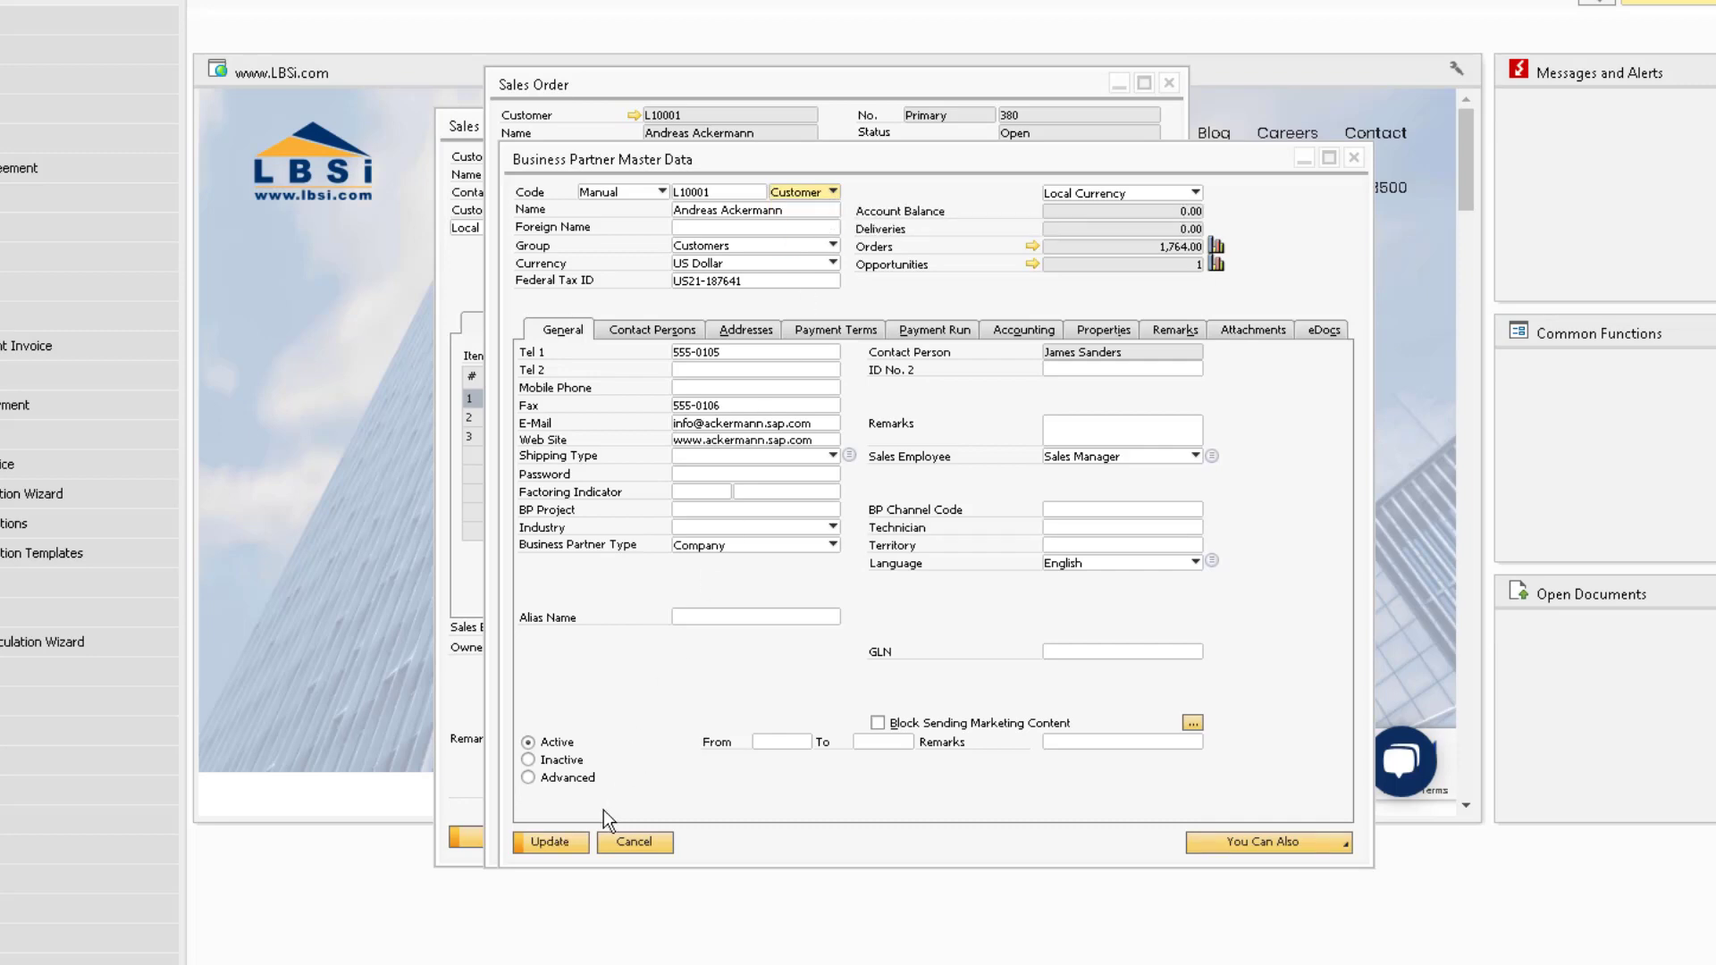
{"action": "left_click", "coordinate": [565, 840]}
{"action": "left_click", "coordinate": [565, 840]}
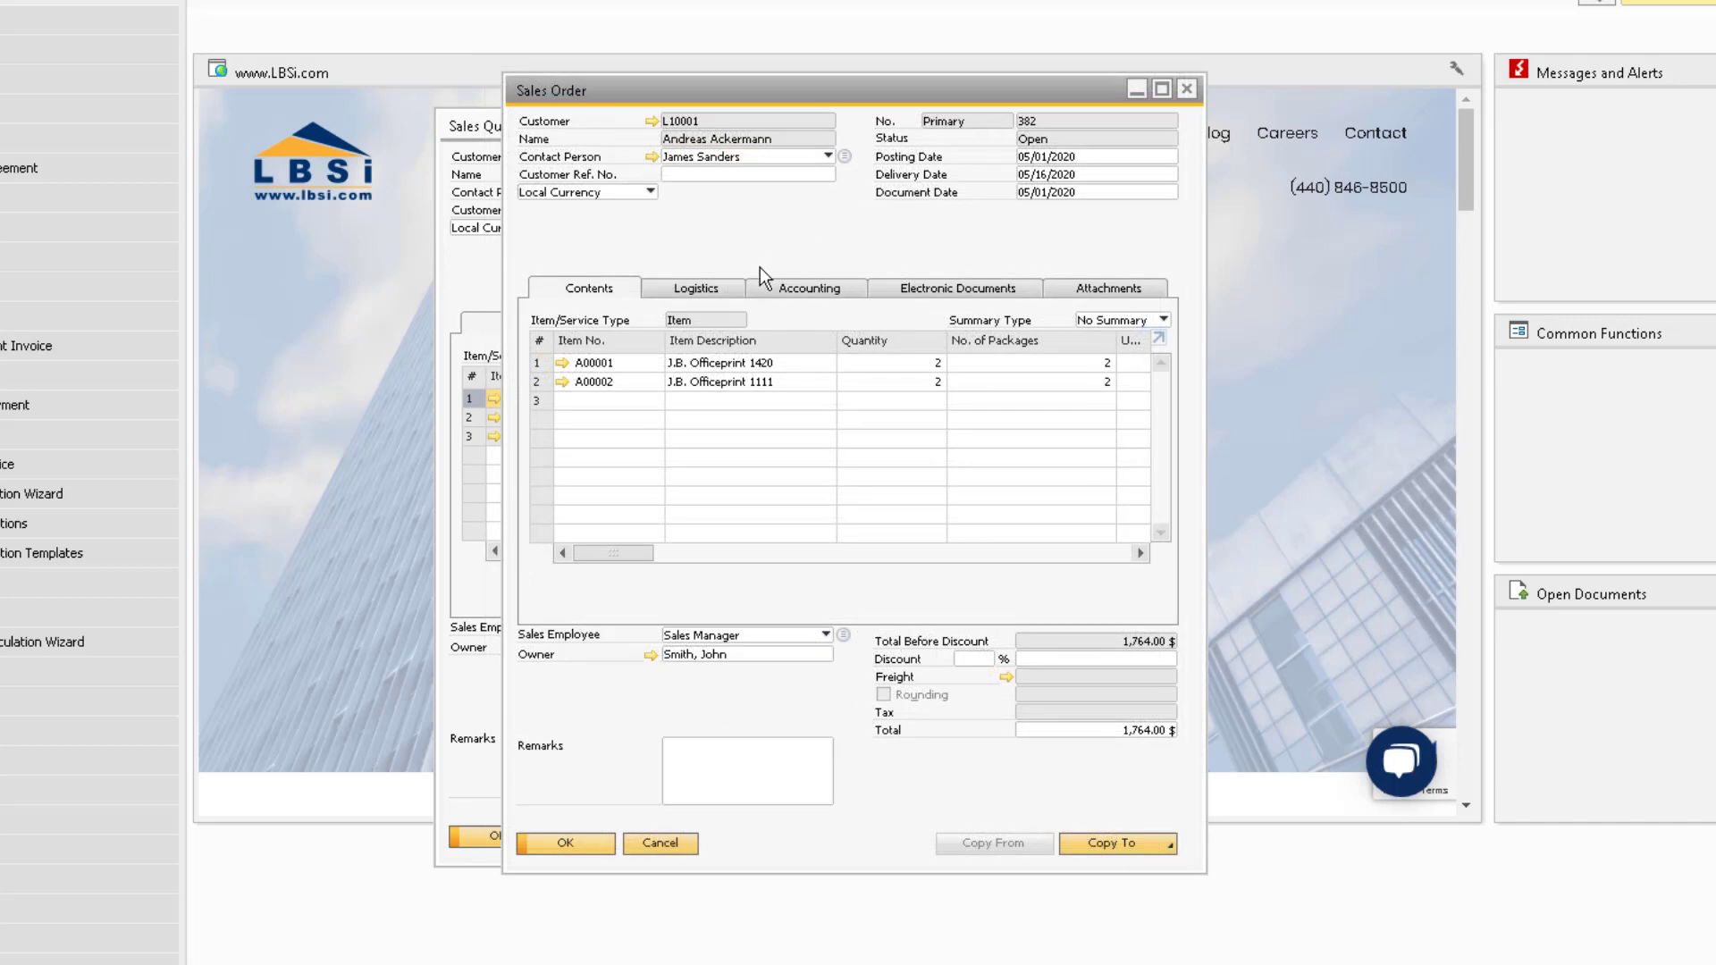
{"action": "left_click", "coordinate": [720, 289]}
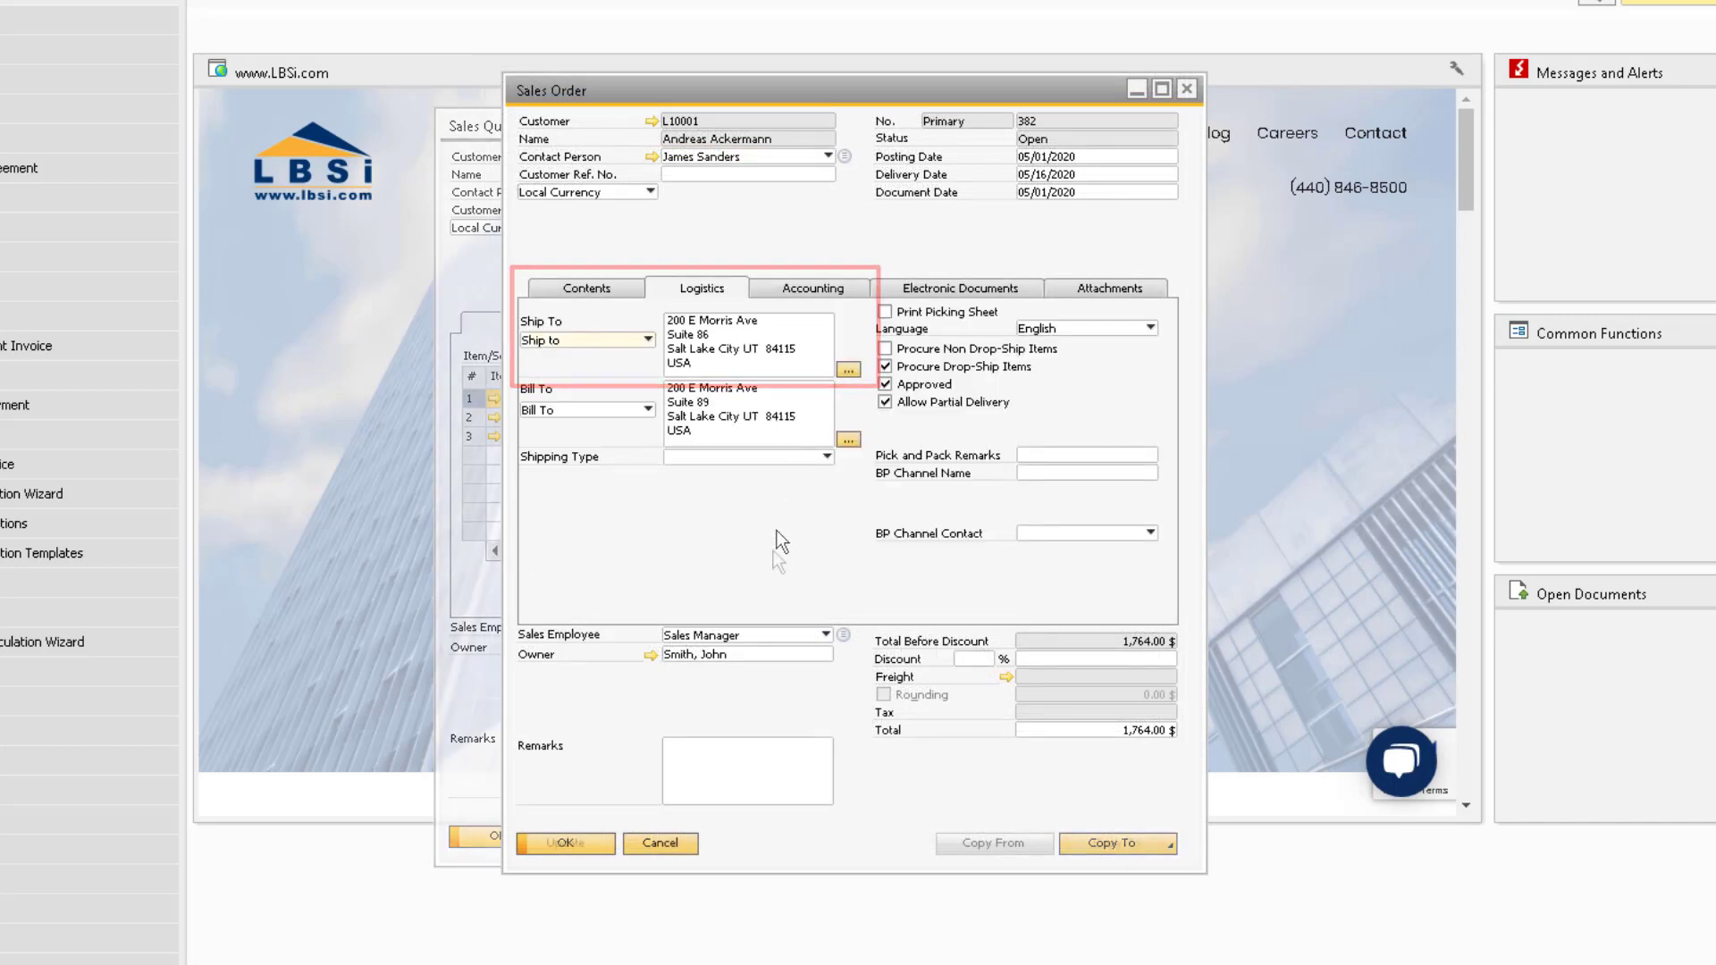
{"action": "left_click", "coordinate": [651, 340]}
{"action": "left_click", "coordinate": [619, 362]}
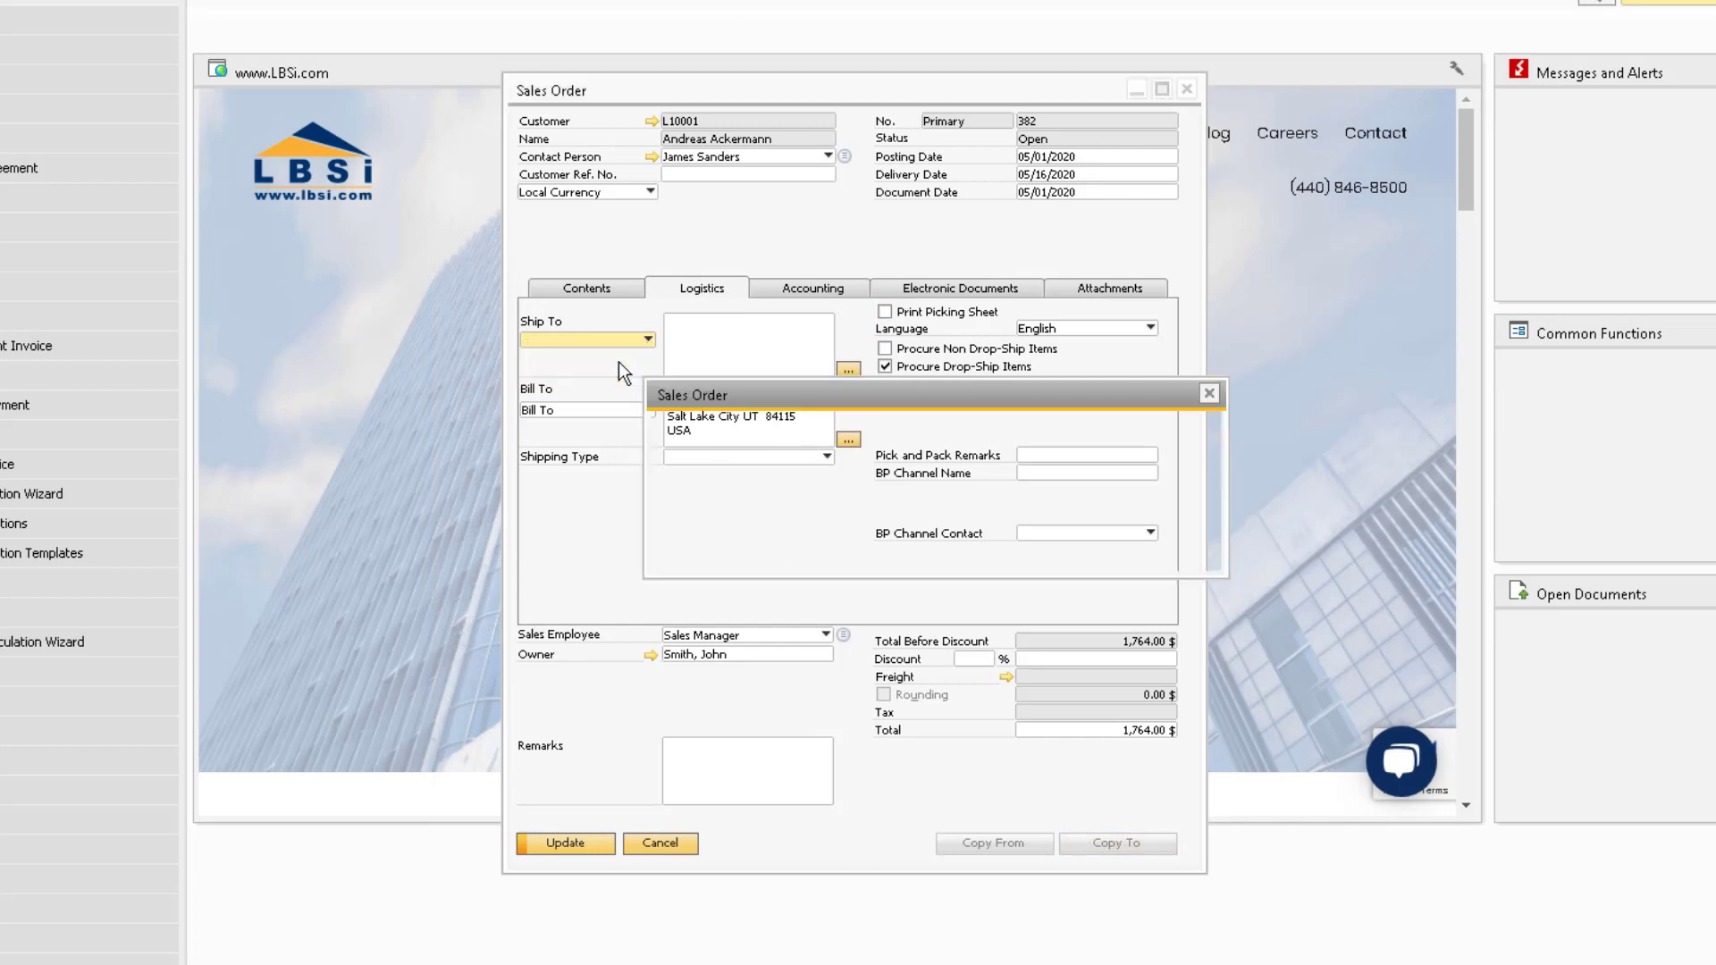
{"action": "left_click", "coordinate": [724, 545]}
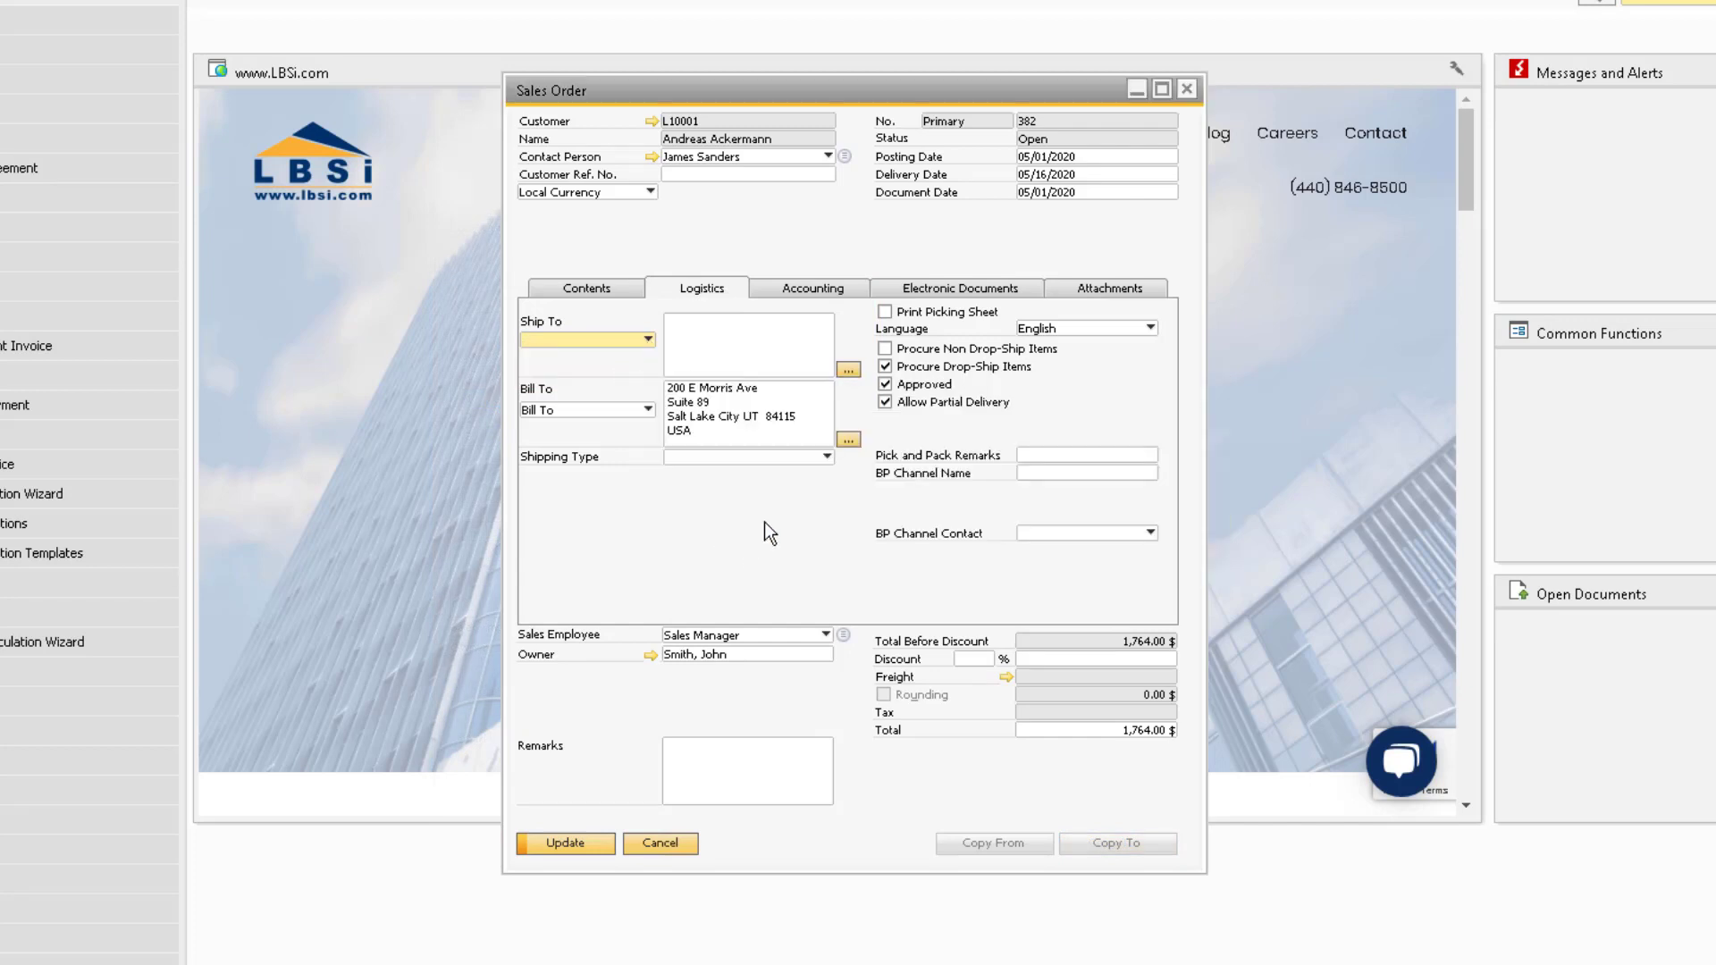
{"action": "left_click", "coordinate": [850, 370]}
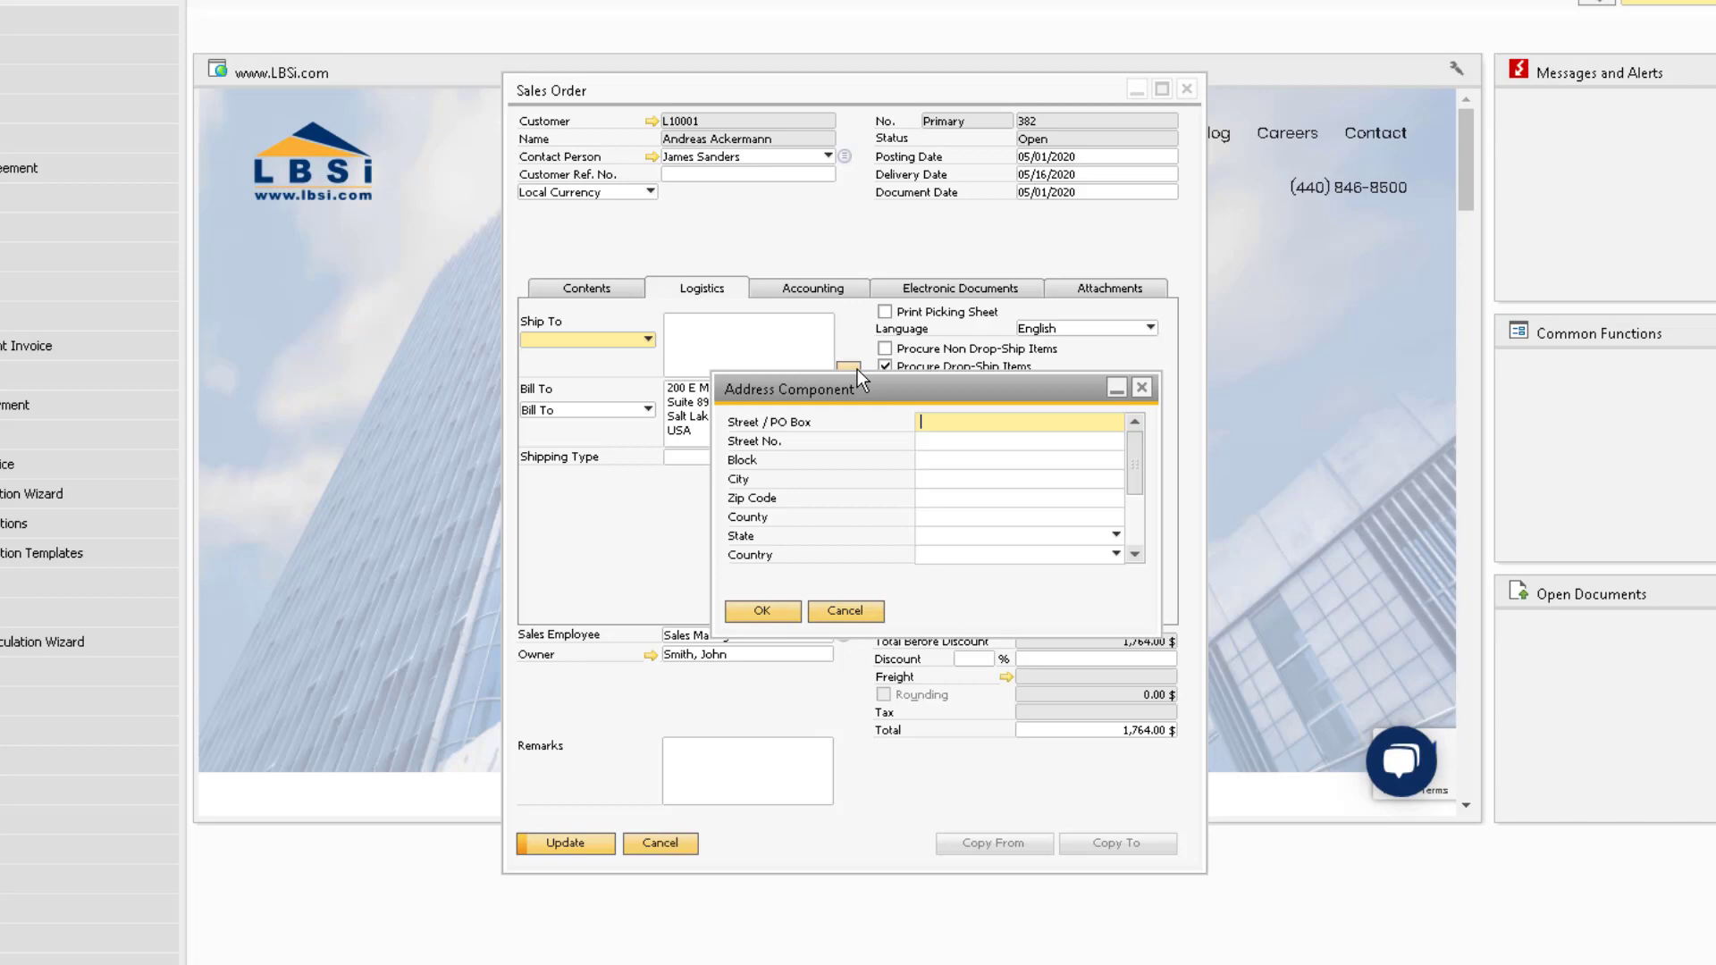
{"action": "type", "text": "1234"}
{"action": "key", "text": "Tab"}
{"action": "left_click", "coordinate": [761, 610]}
{"action": "key", "text": "Return"}
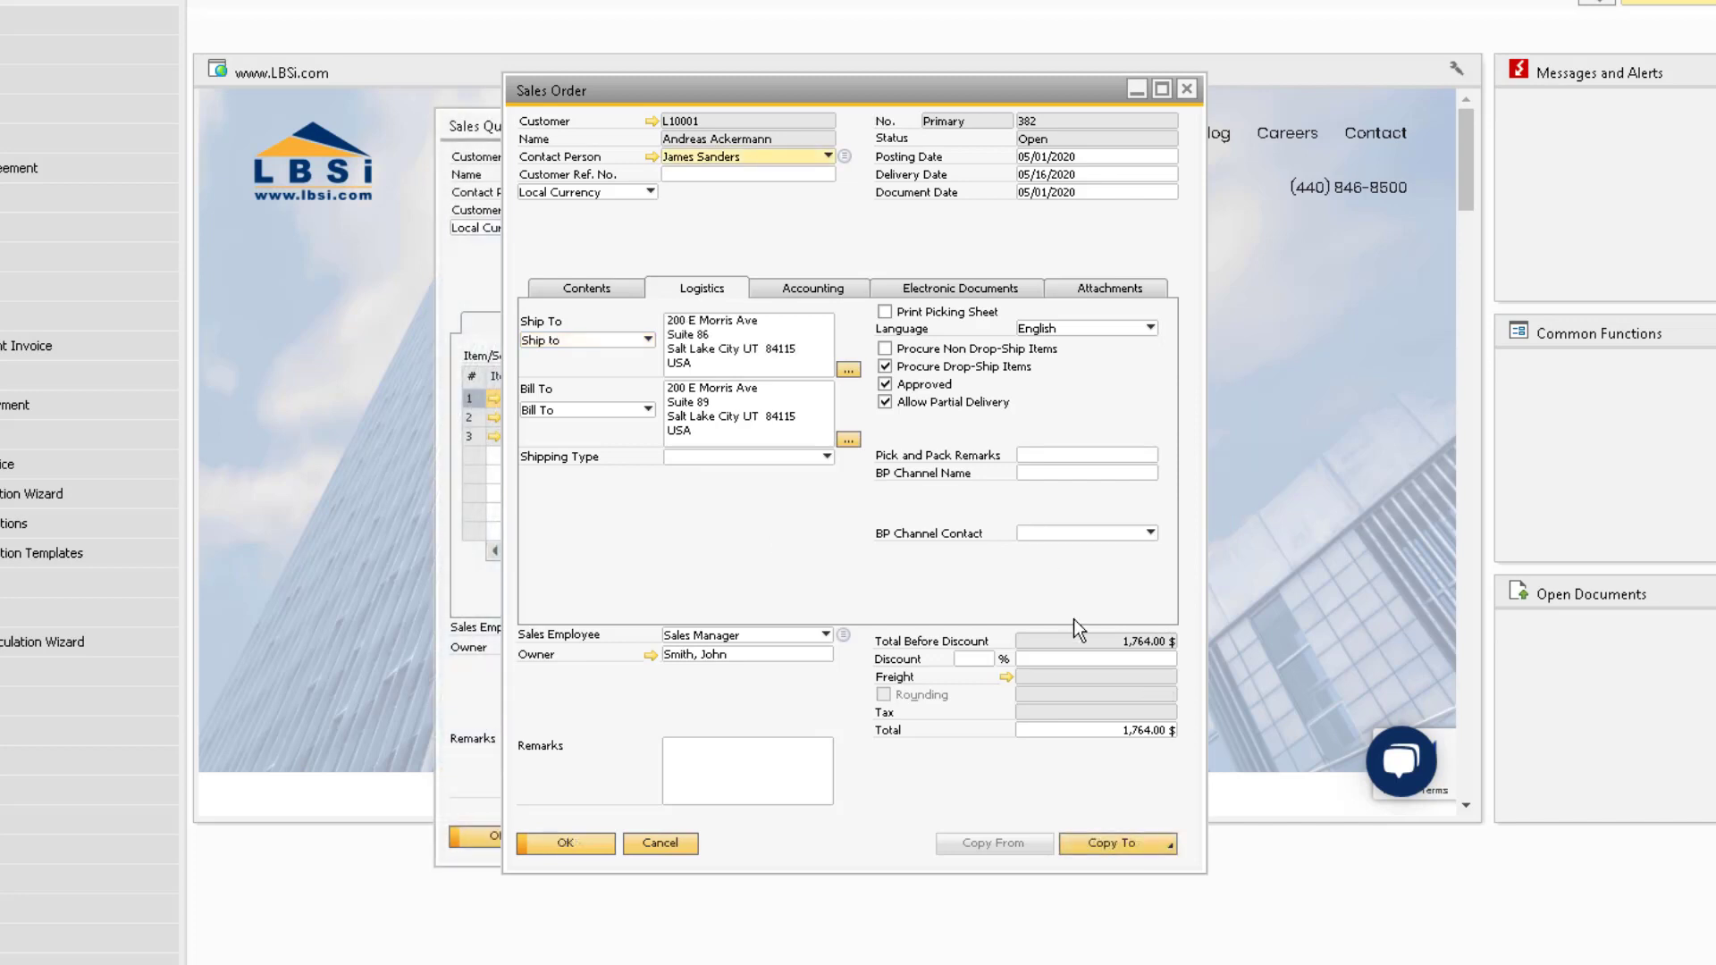
Copy sales order 380 into a delivery document
{"action": "left_click", "coordinate": [1165, 845]}
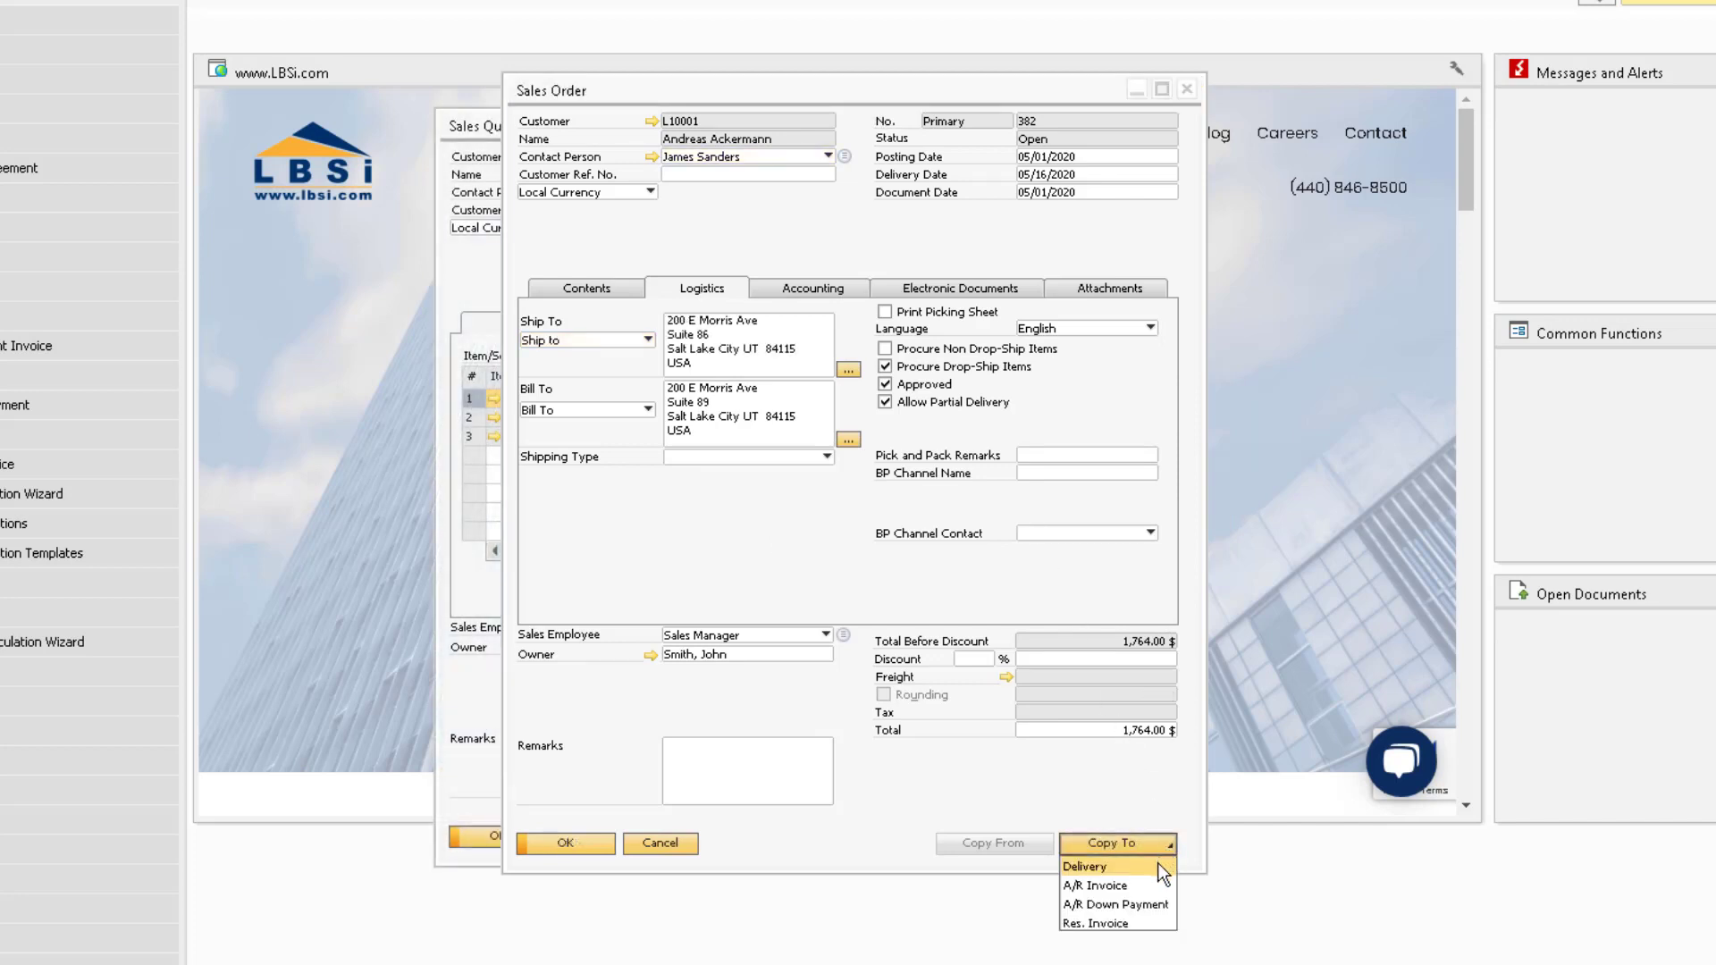
{"action": "left_click", "coordinate": [1162, 868]}
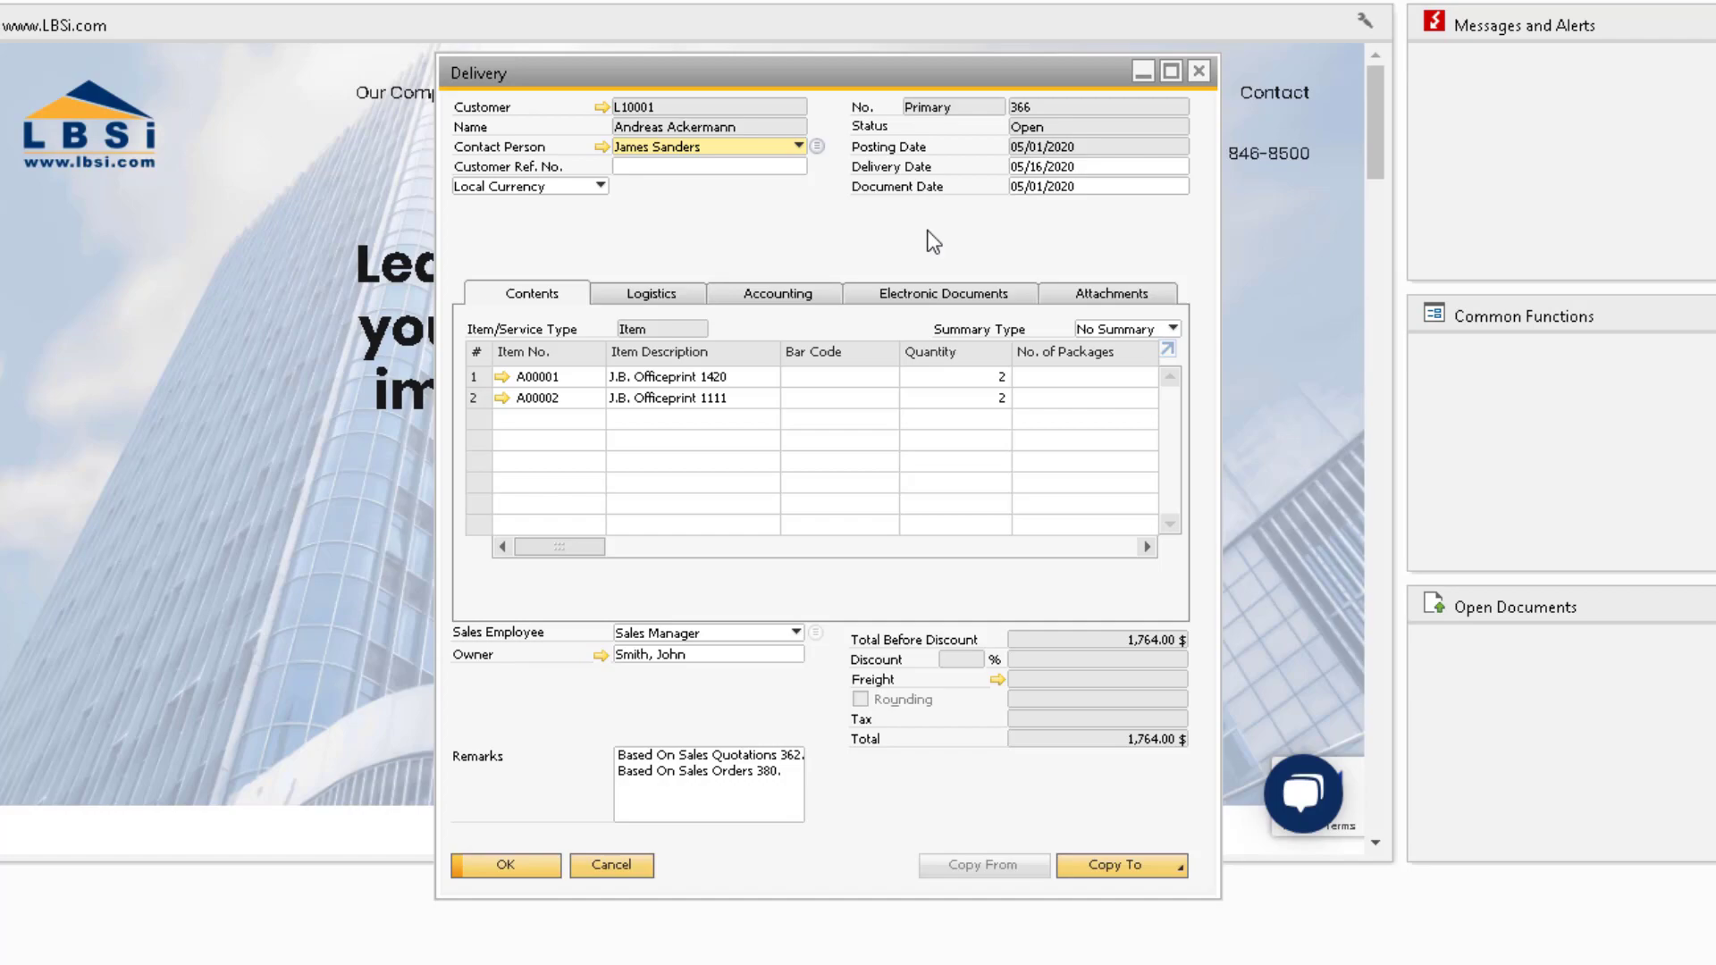
Review Delivery 366's journal entry 3212 crediting inventory and debiting COGS 911.77 $
{"action": "right_click", "coordinate": [932, 242]}
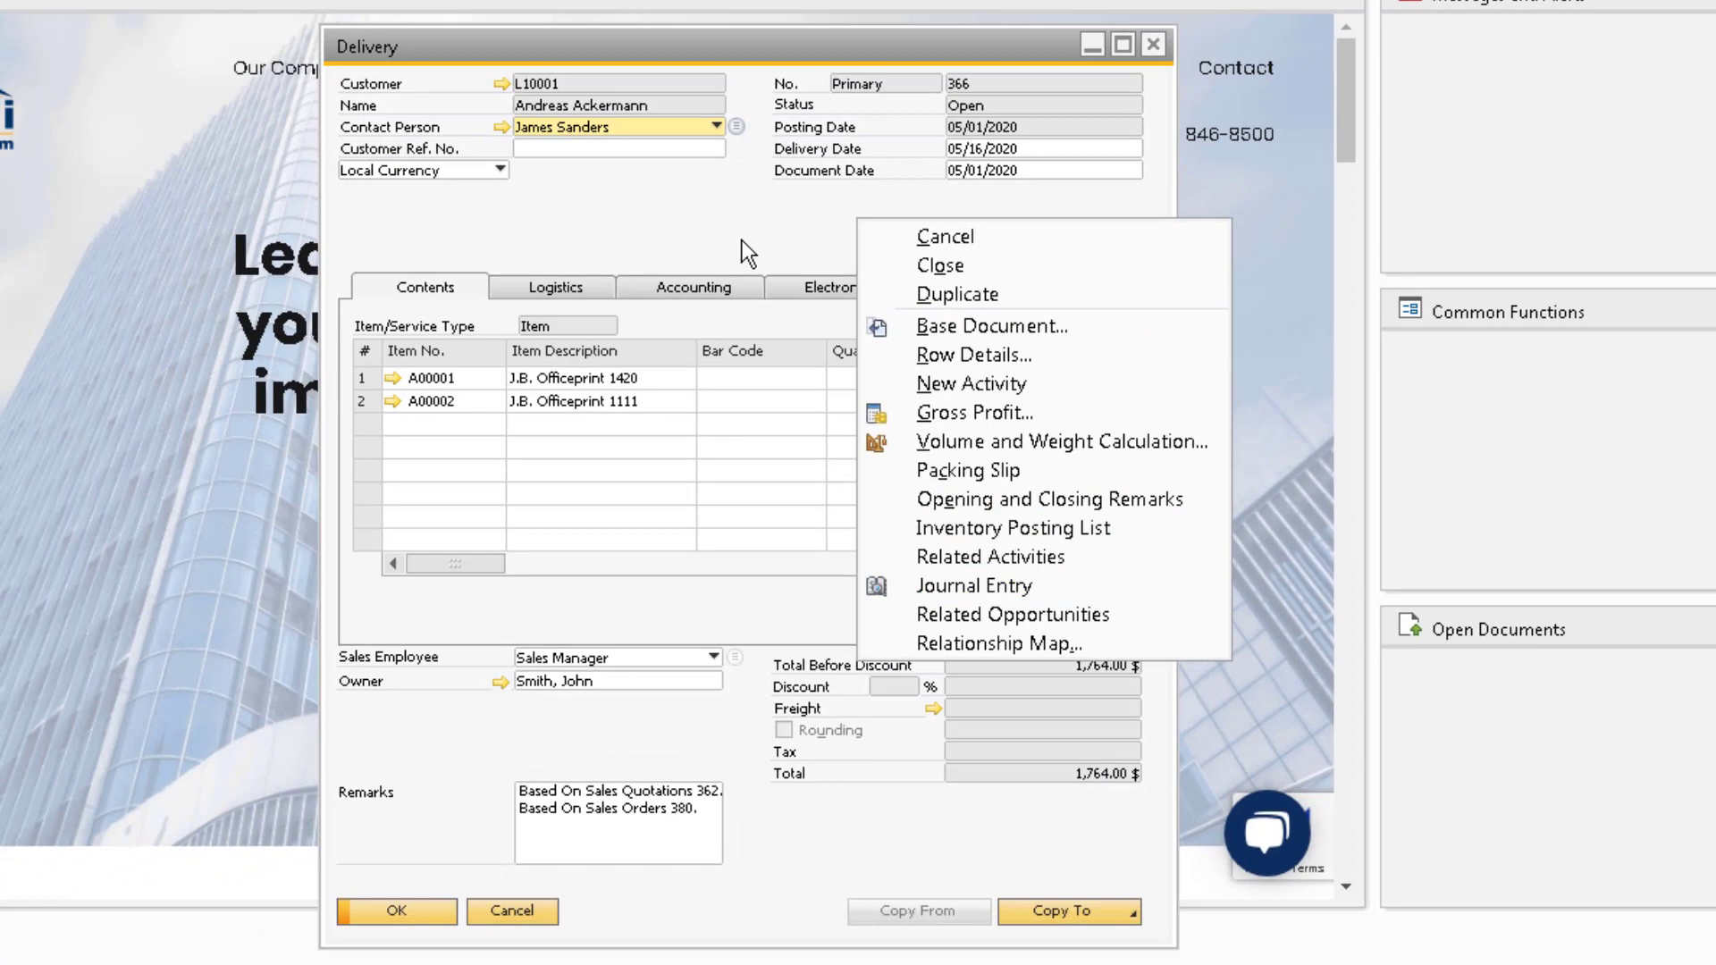
{"action": "left_click", "coordinate": [742, 242]}
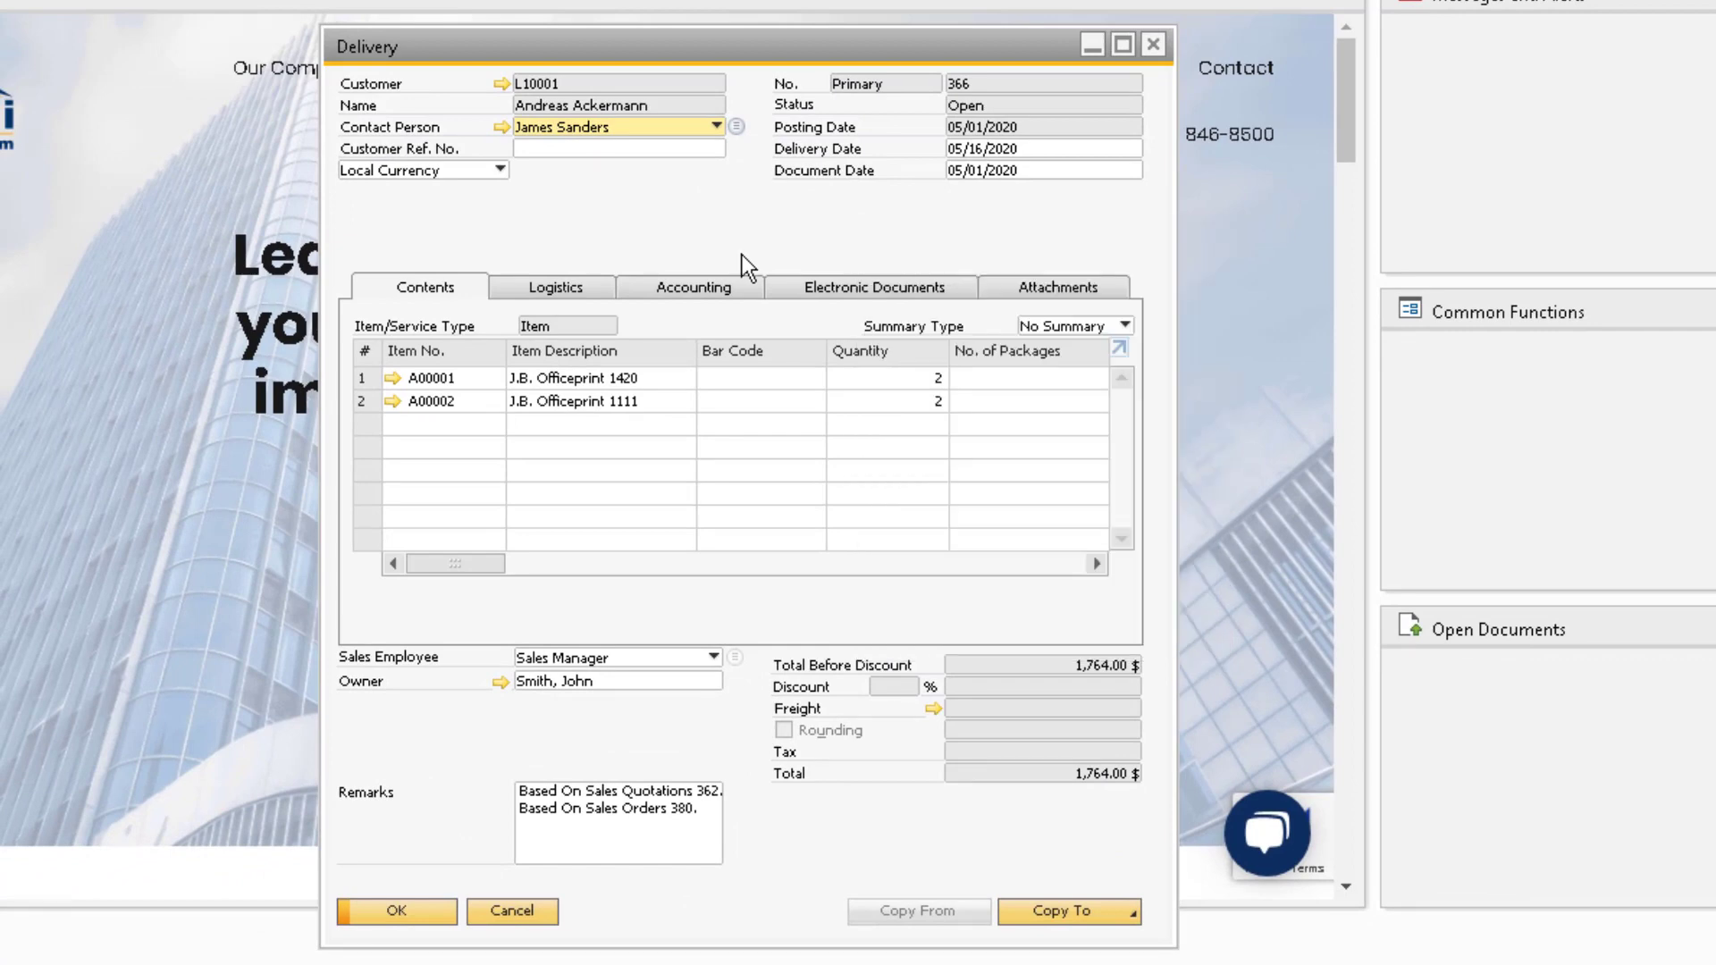
{"action": "left_click", "coordinate": [739, 284]}
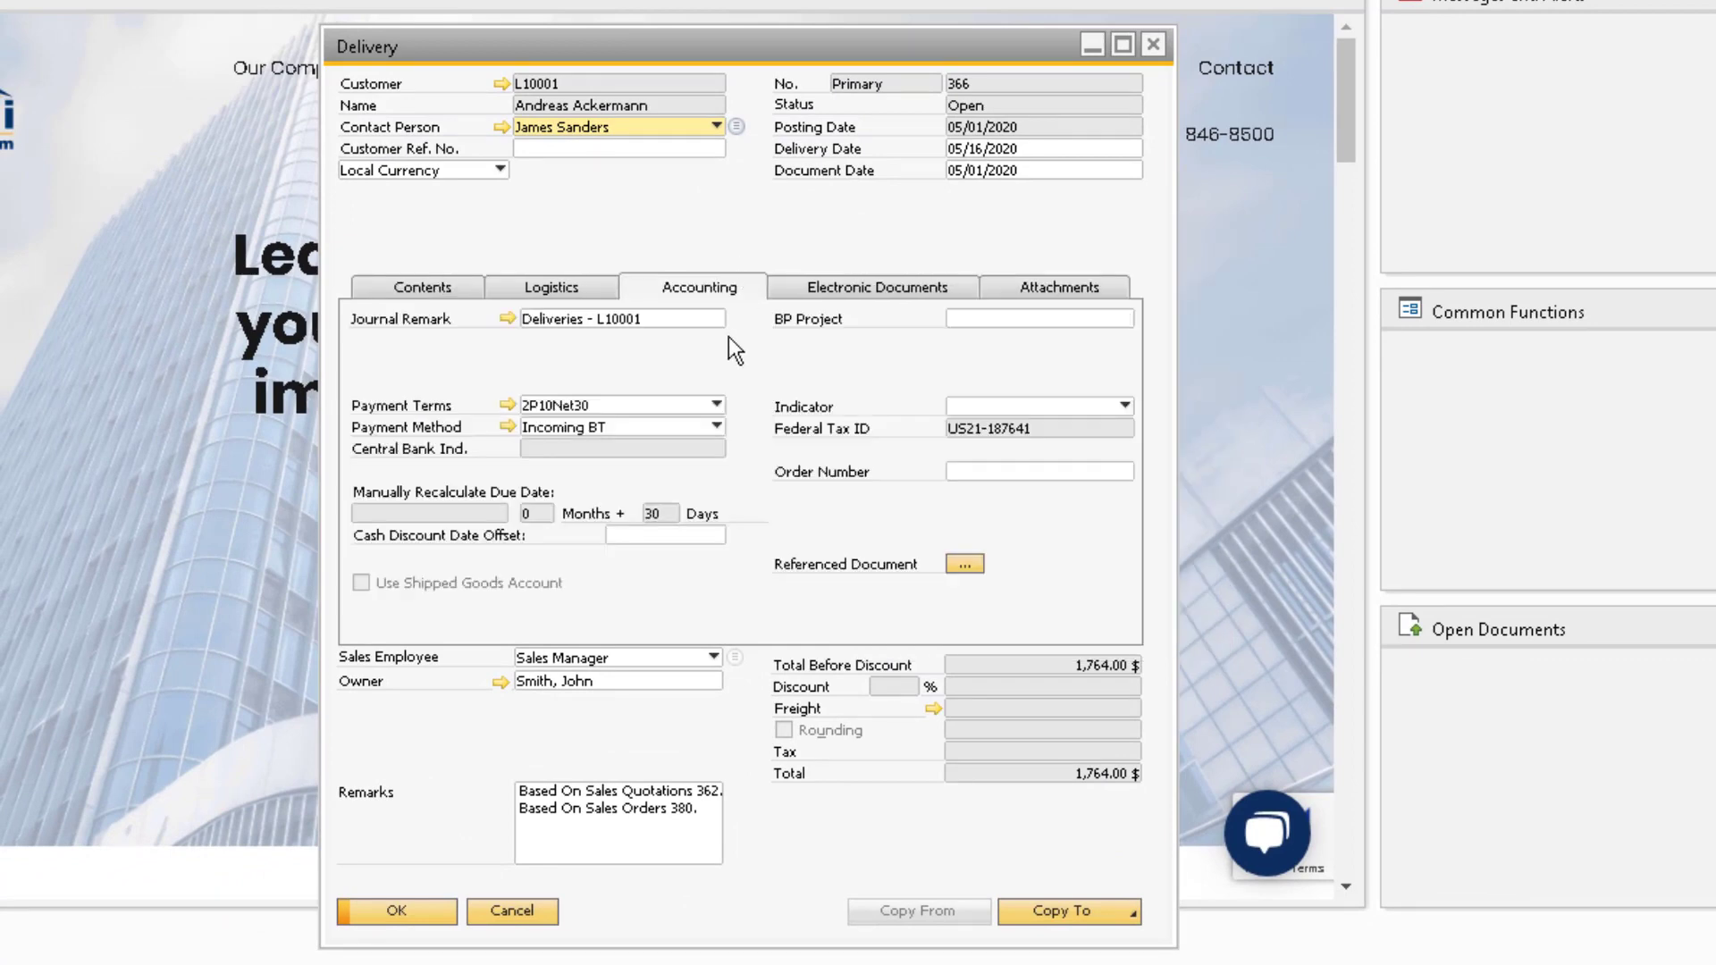
{"action": "left_click", "coordinate": [507, 318]}
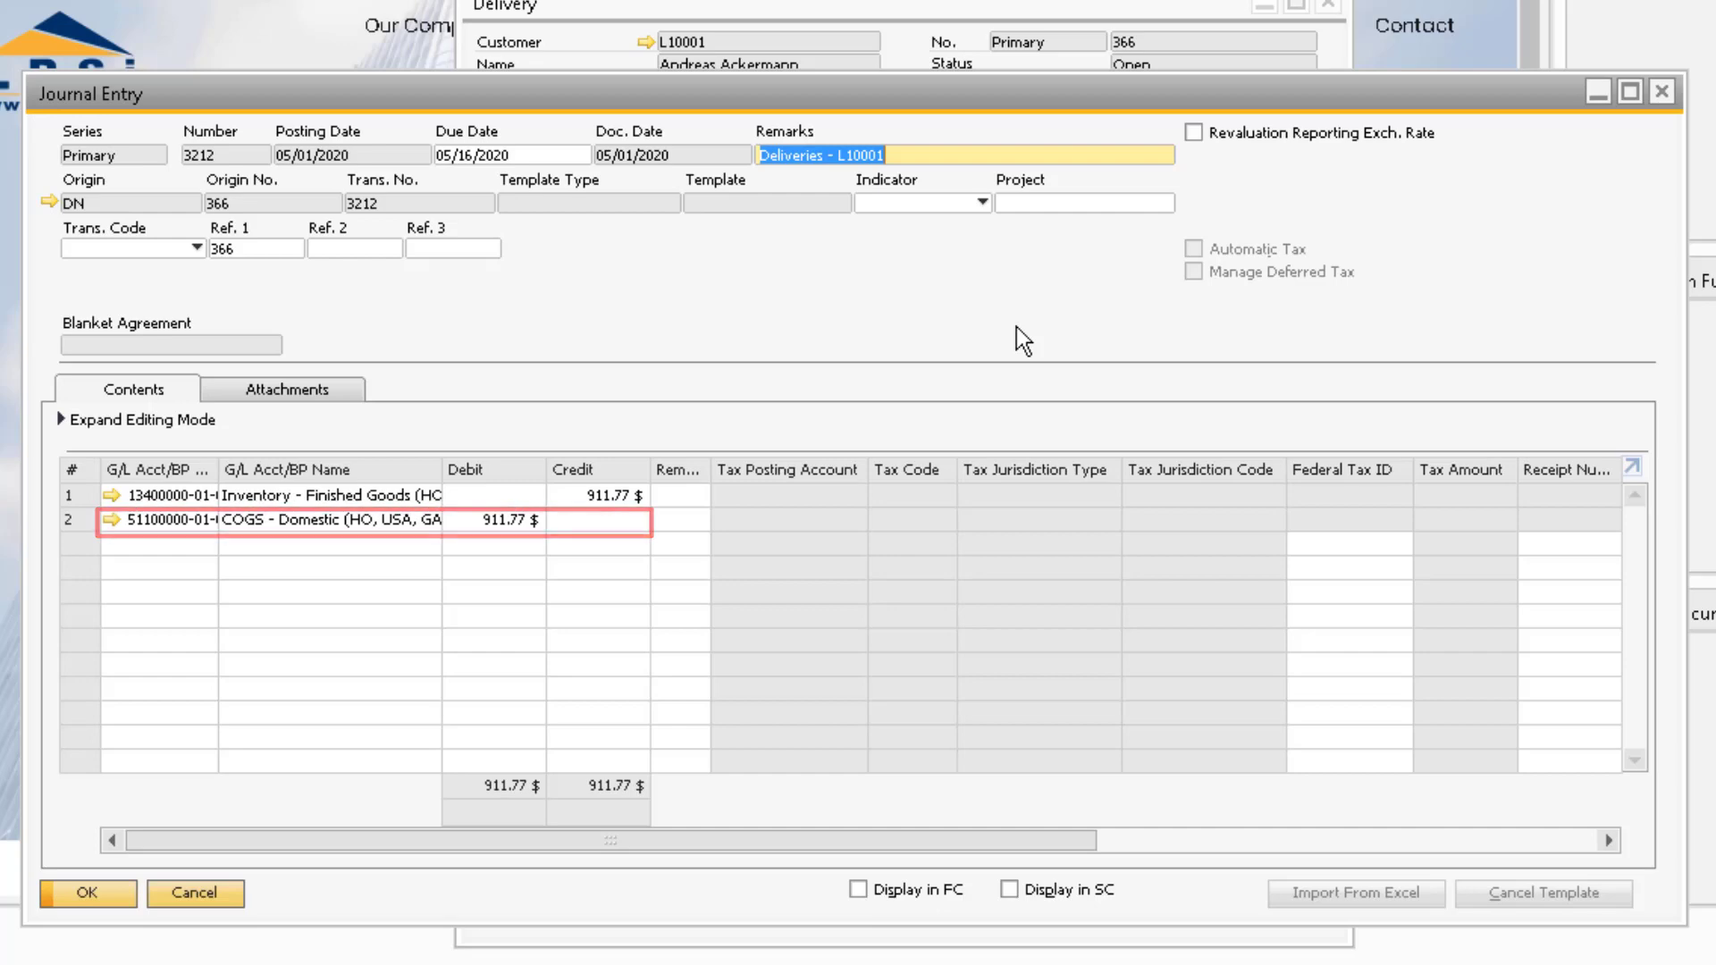
{"action": "left_click", "coordinate": [1664, 92]}
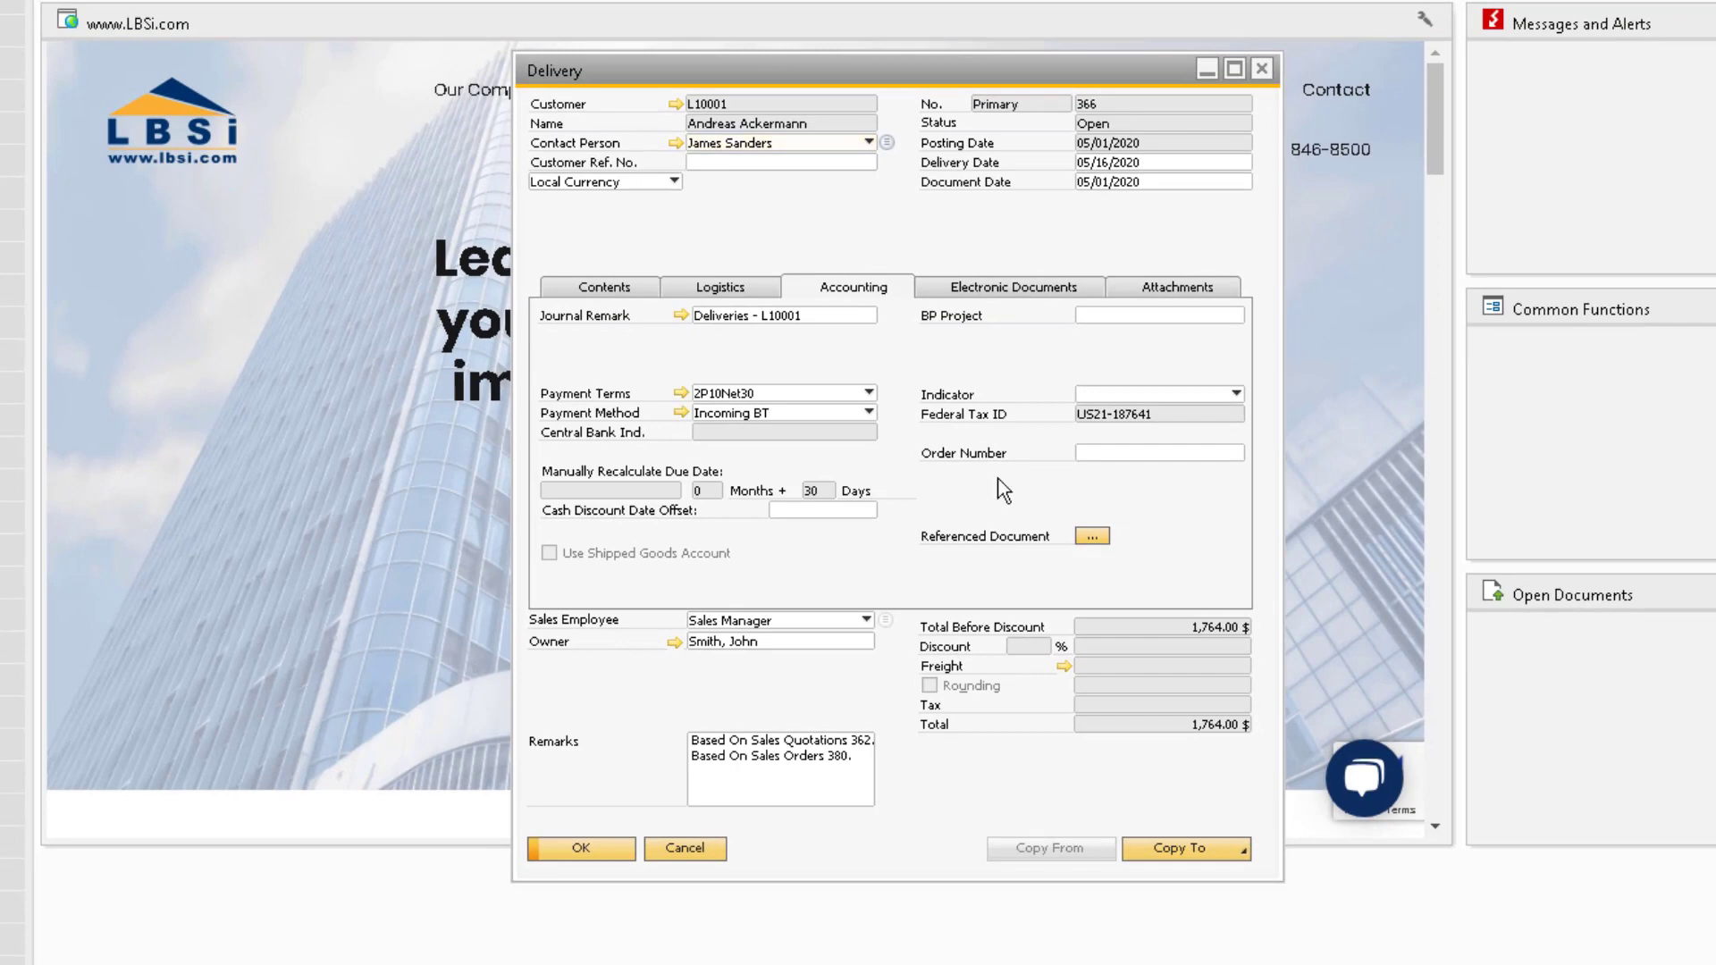
Copy delivery 366 into an A/R invoice and view its journal entry from the accounting details
{"action": "left_click", "coordinate": [1224, 849]}
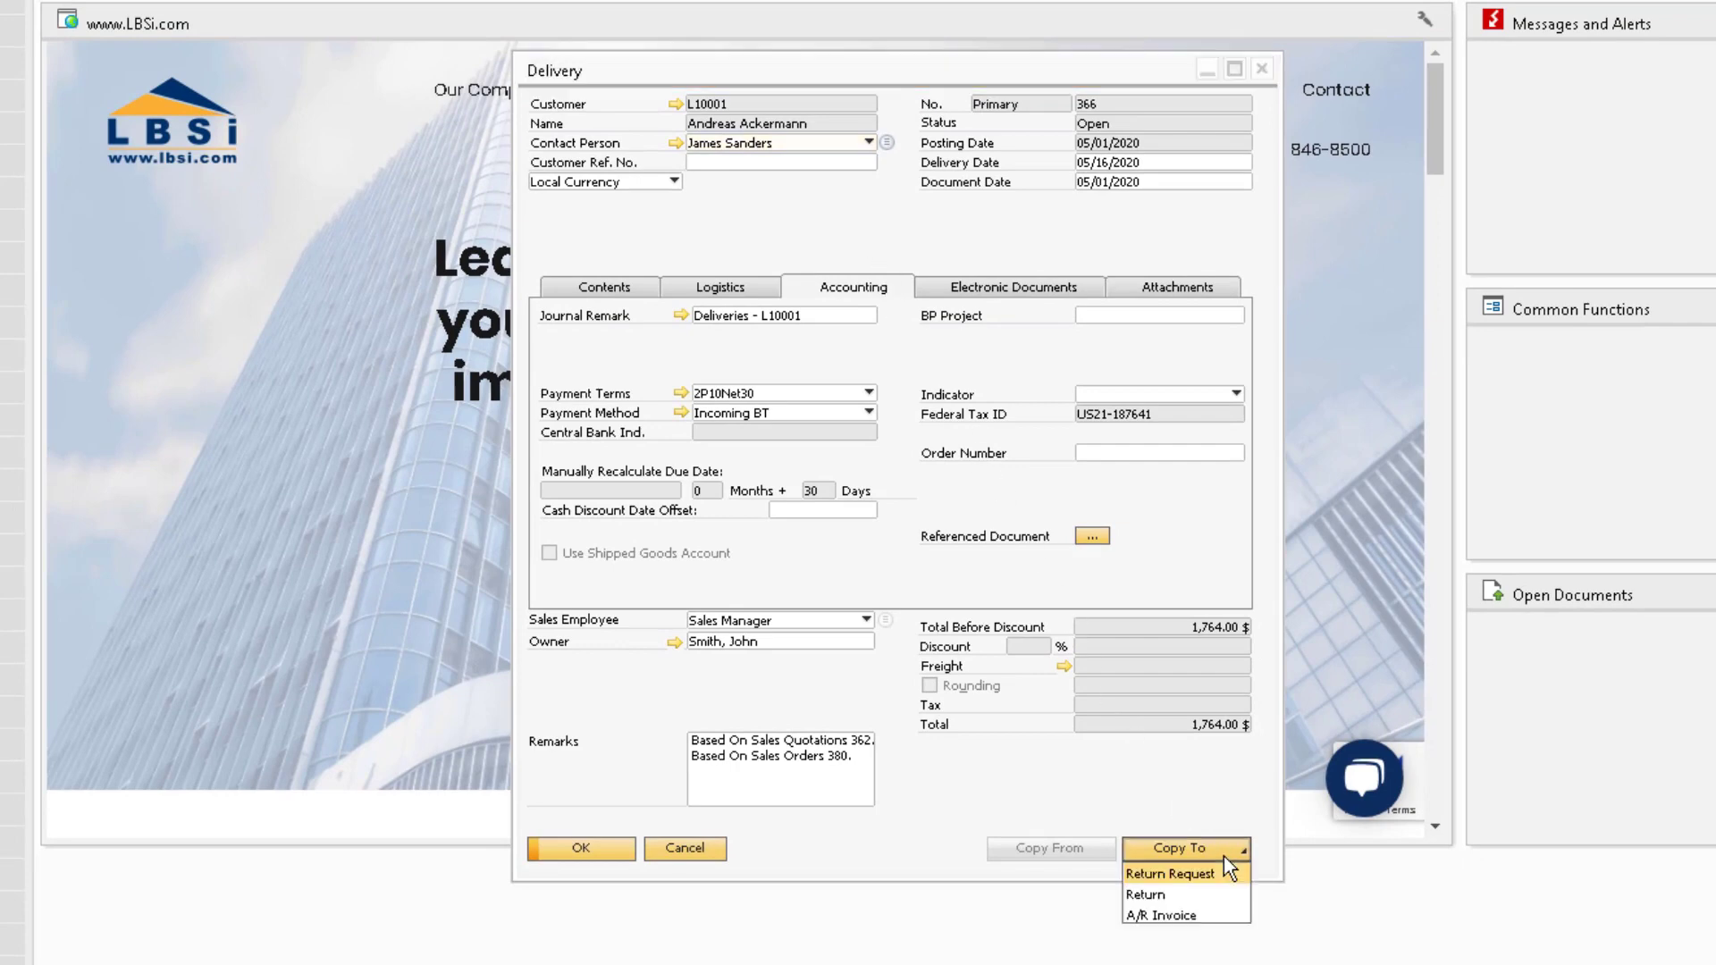
{"action": "left_click", "coordinate": [1224, 917]}
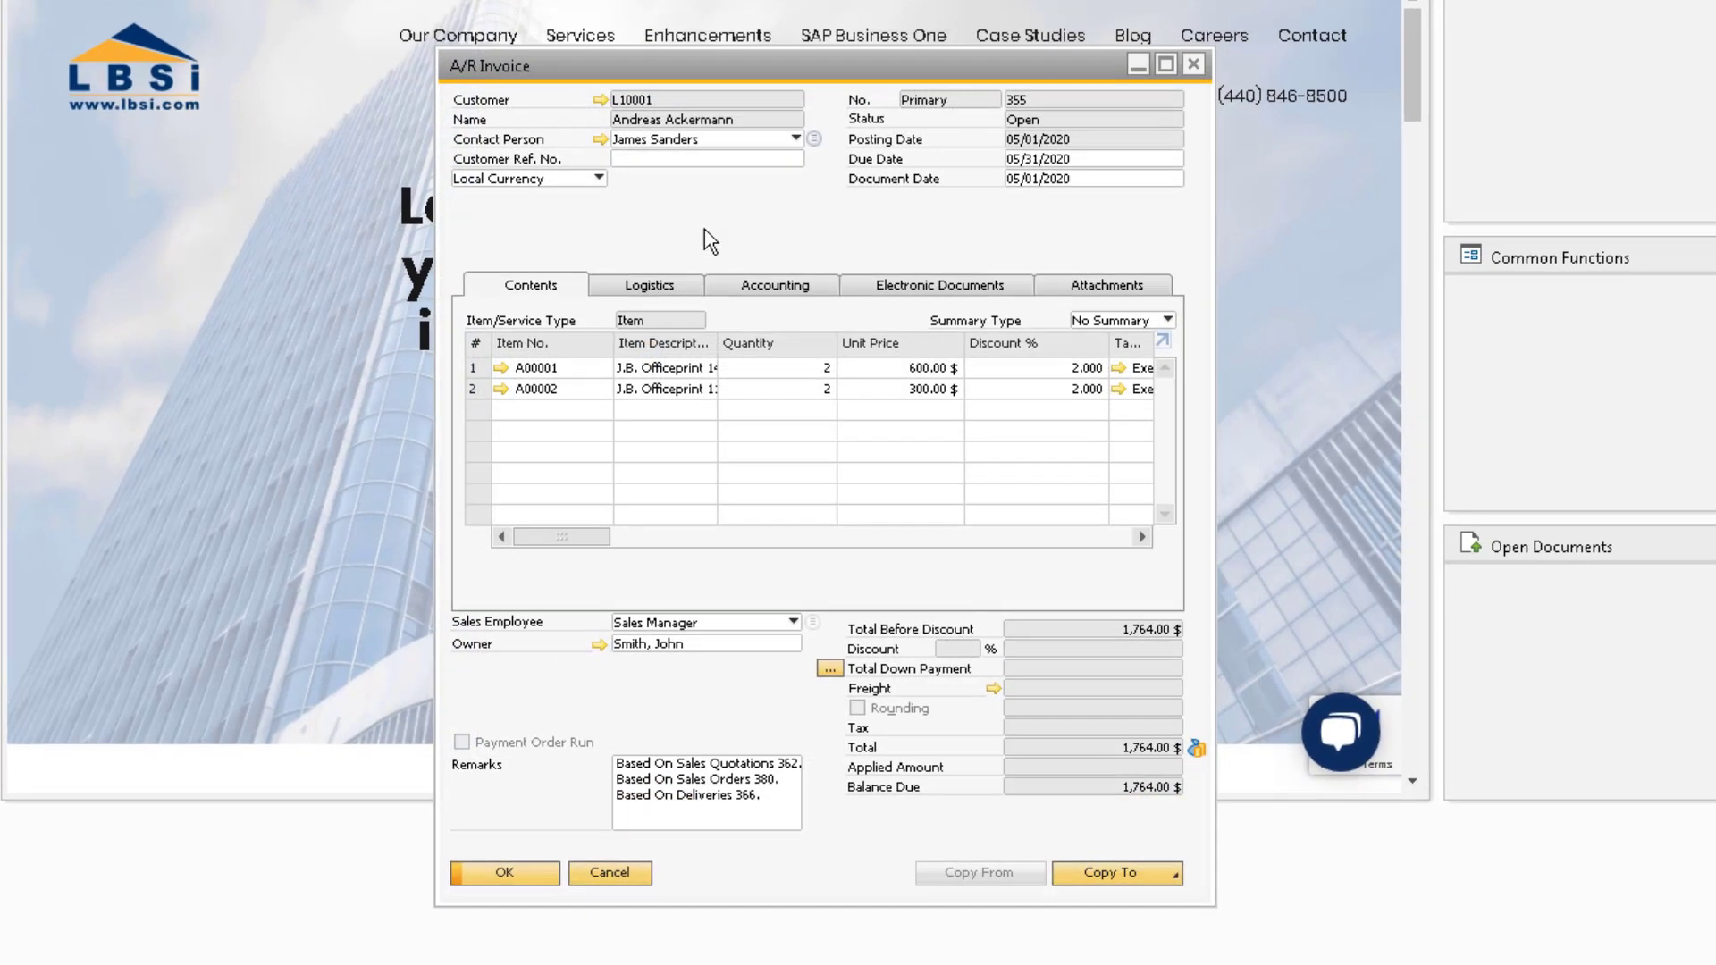
{"action": "left_click", "coordinate": [767, 286]}
{"action": "left_click", "coordinate": [600, 312]}
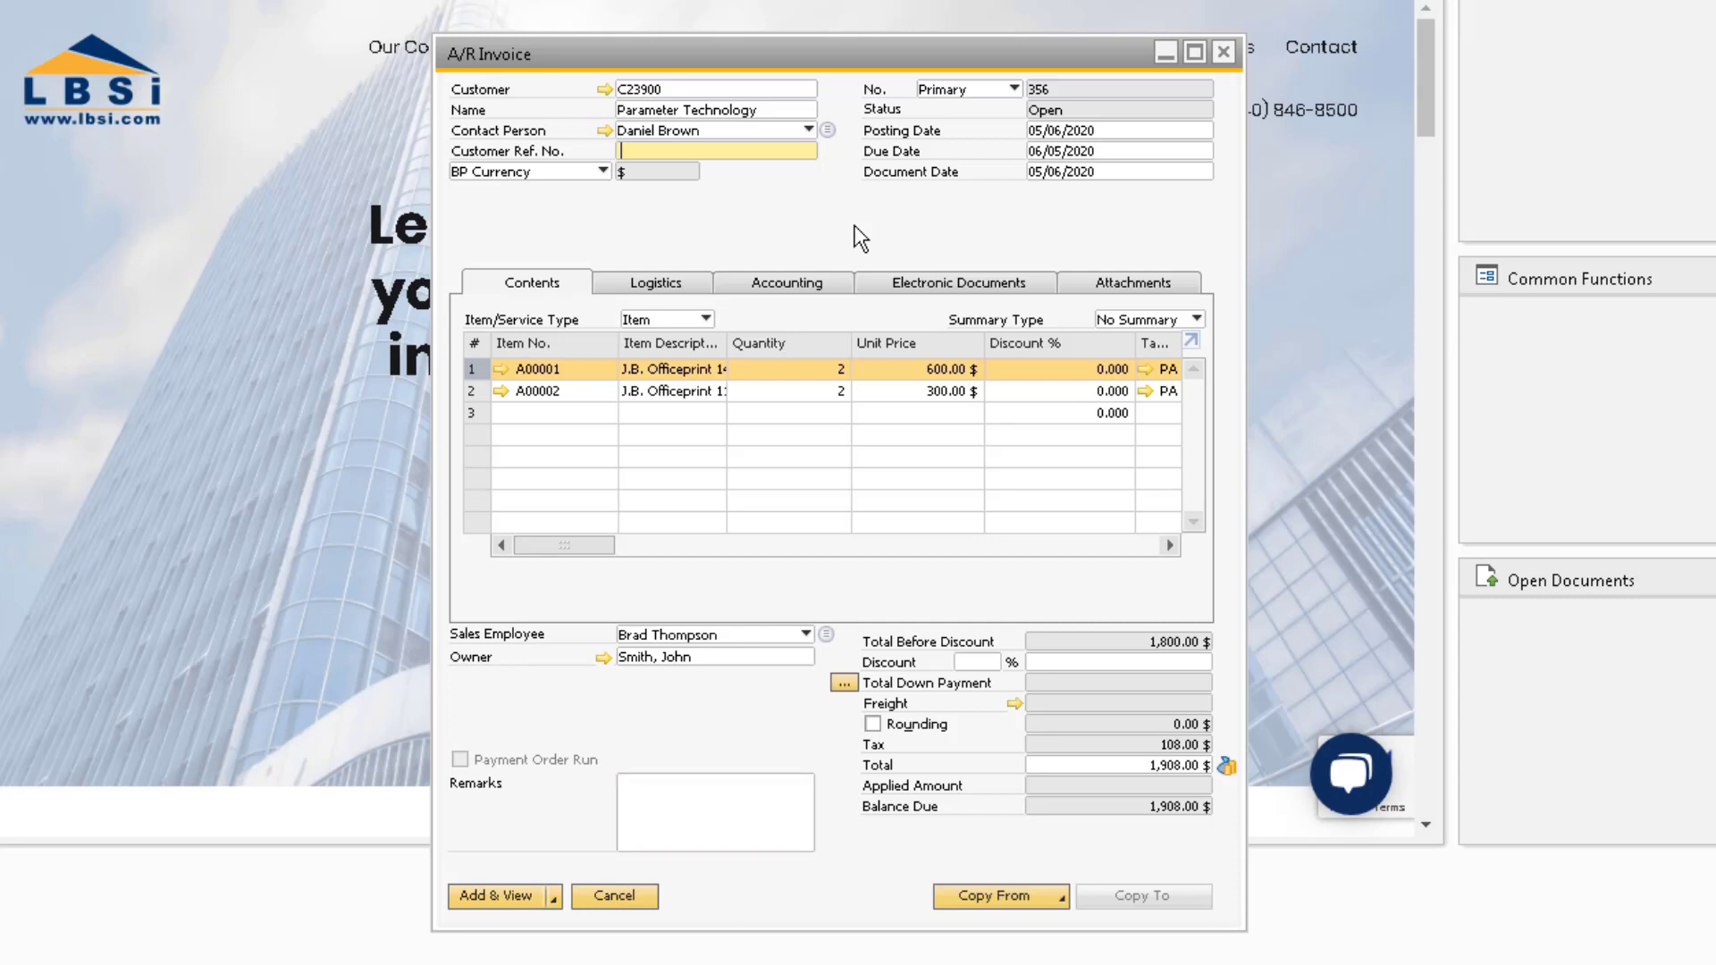
Add A/R invoice 356 as final and view its journal entry from the Accounting details
{"action": "left_click", "coordinate": [518, 891]}
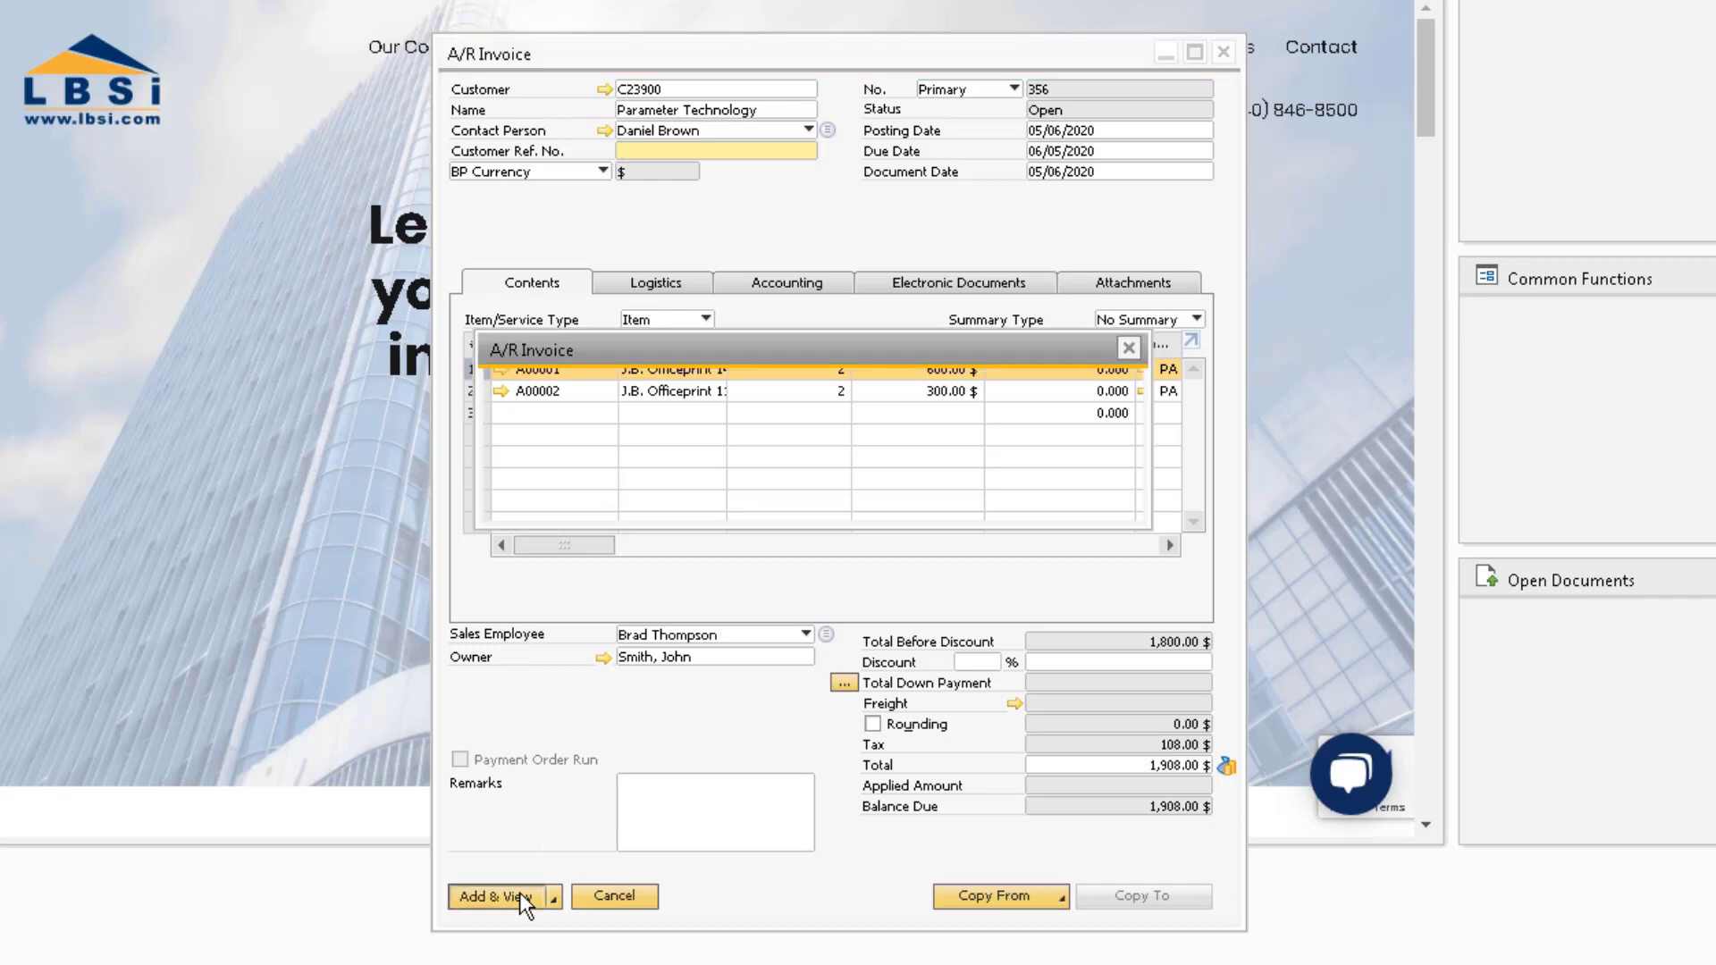
{"action": "left_click", "coordinate": [538, 501]}
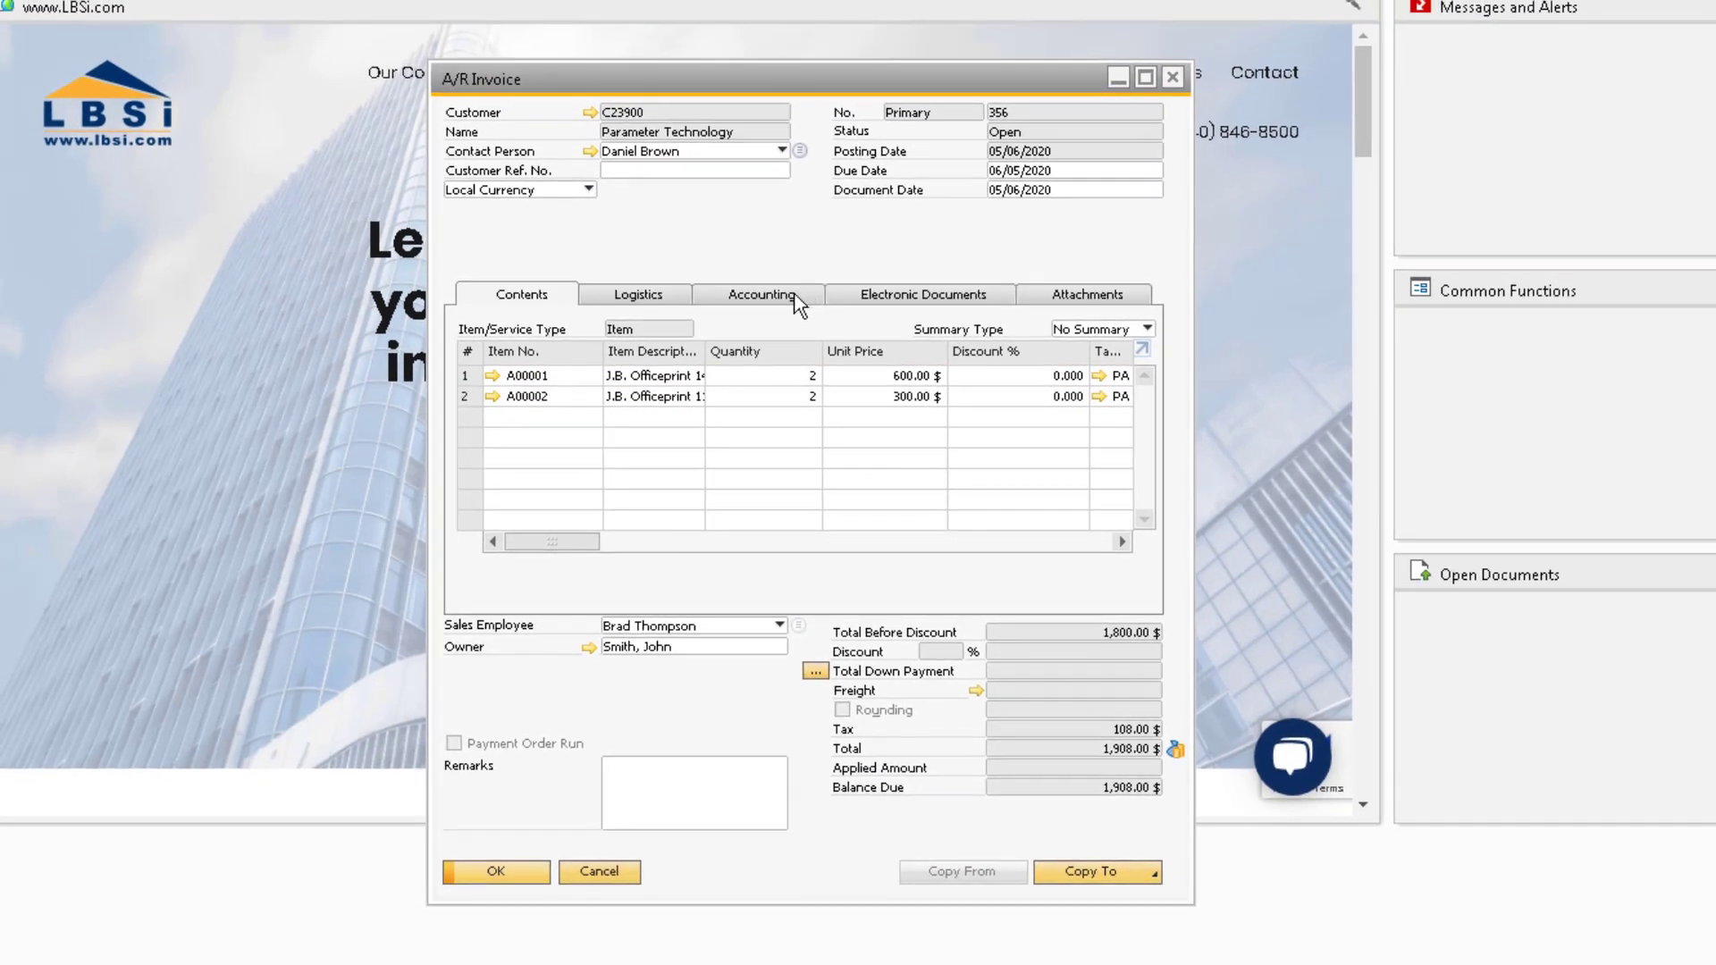
{"action": "left_click", "coordinate": [796, 303]}
{"action": "left_click", "coordinate": [595, 322]}
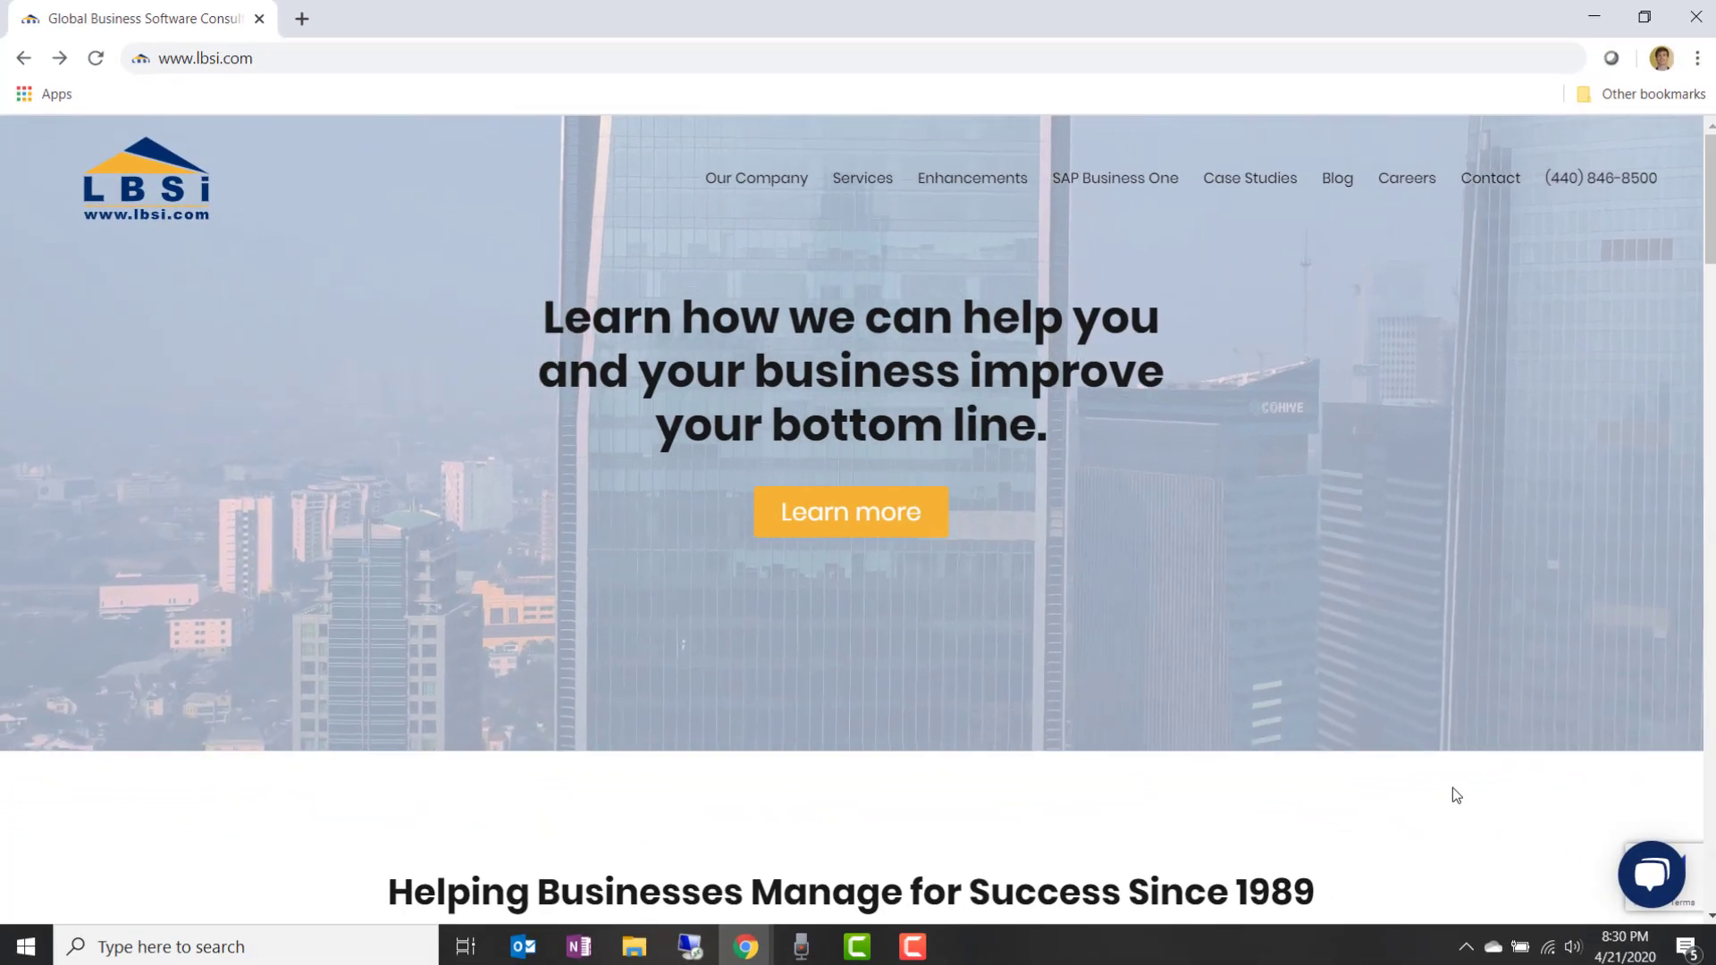
Go to the Contact page of the LBSi website
{"action": "mouse_move", "coordinate": [1572, 194]}
{"action": "left_click", "coordinate": [1481, 181]}
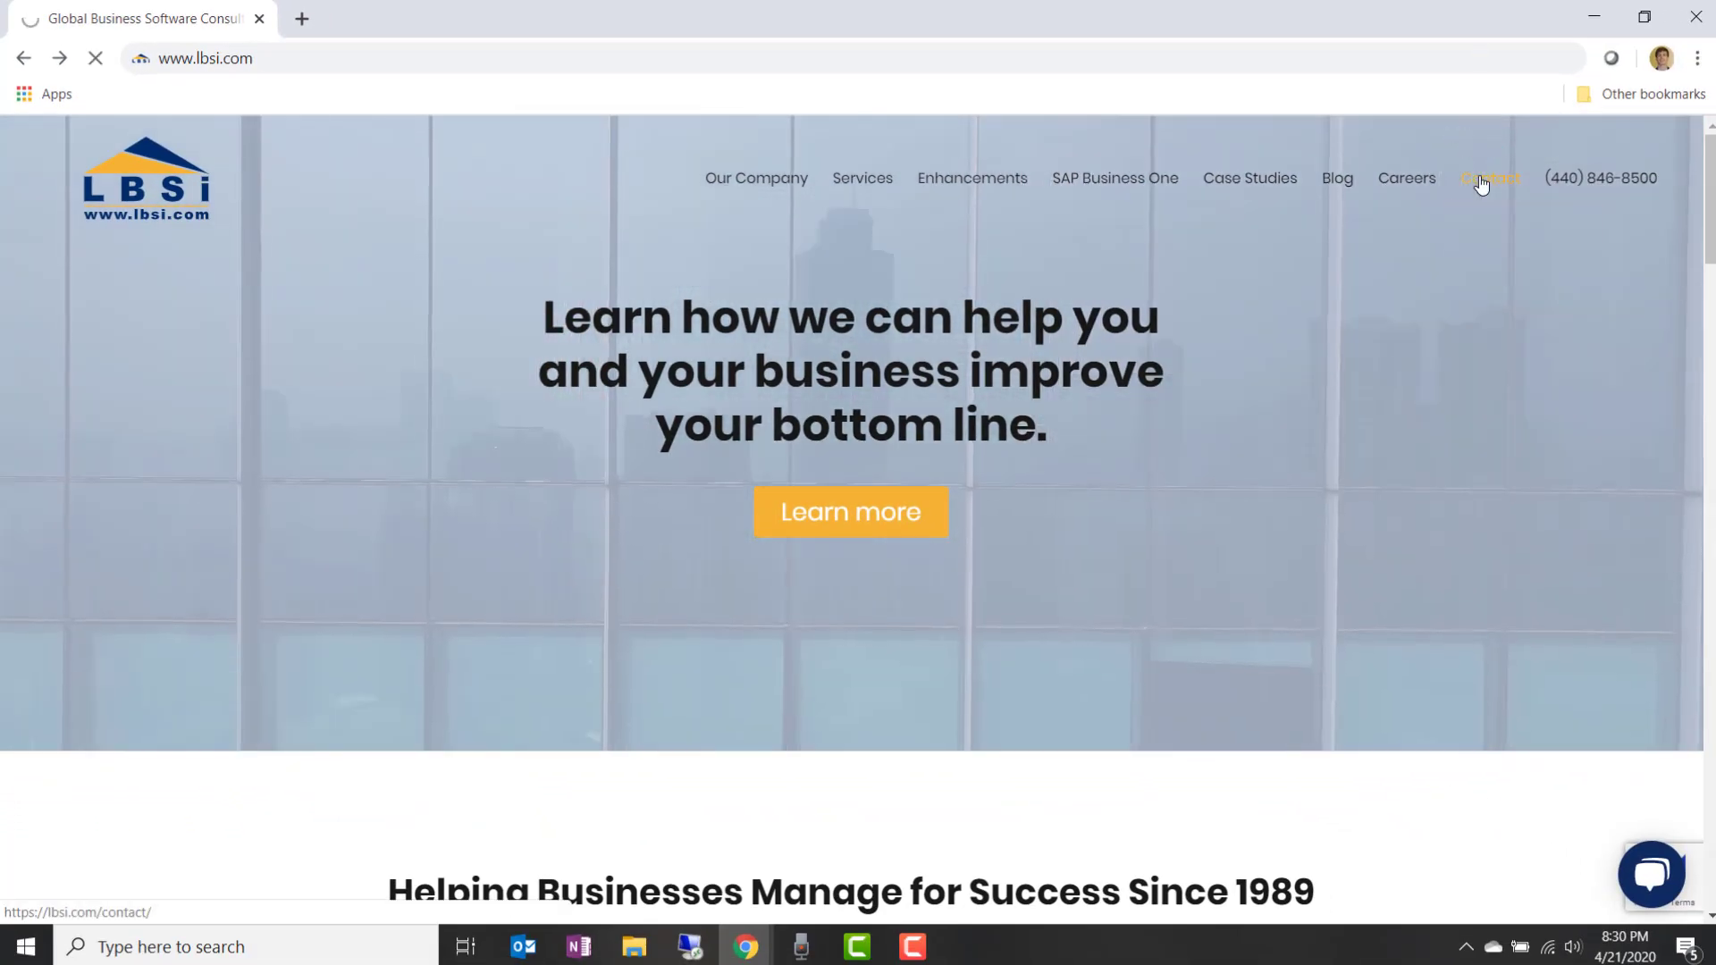